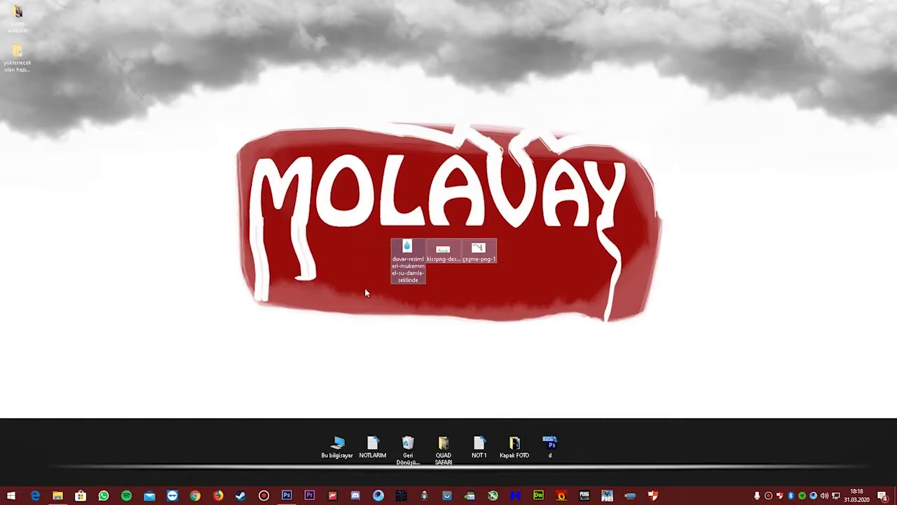
Step: Place the water drop, pond and çeşme-png-1 faucet images from the desktop into the open document in Photoshop
drag(407, 259, 345, 278)
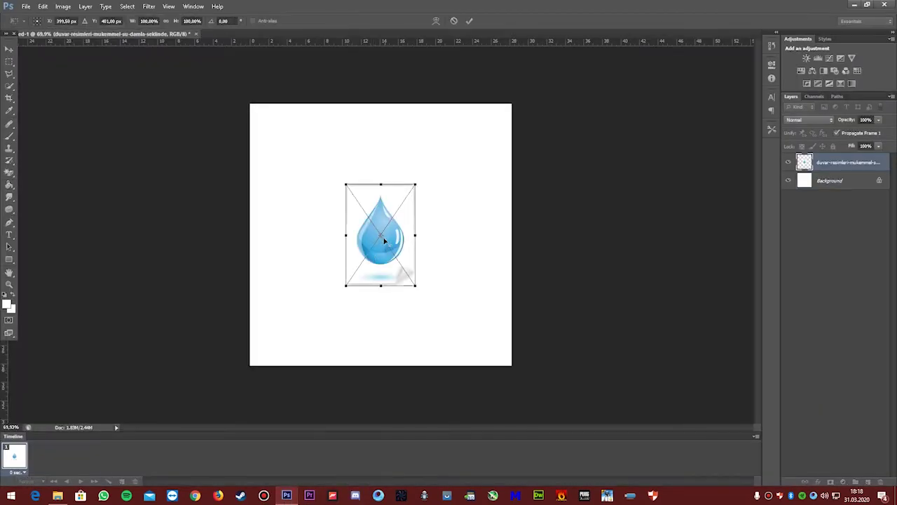
mouse_move(412, 243)
mouse_down()
mouse_move(347, 254)
mouse_move(409, 230)
mouse_up()
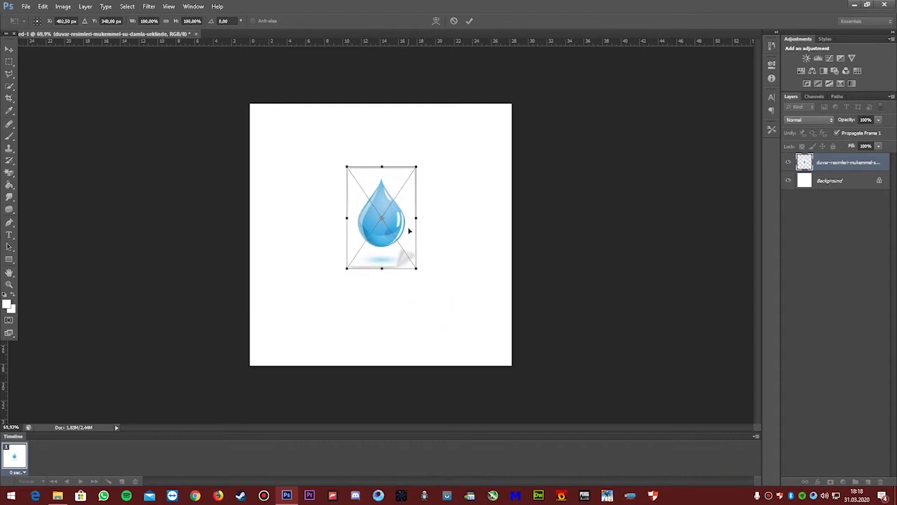
key(Return)
key(Return)
key(Return)
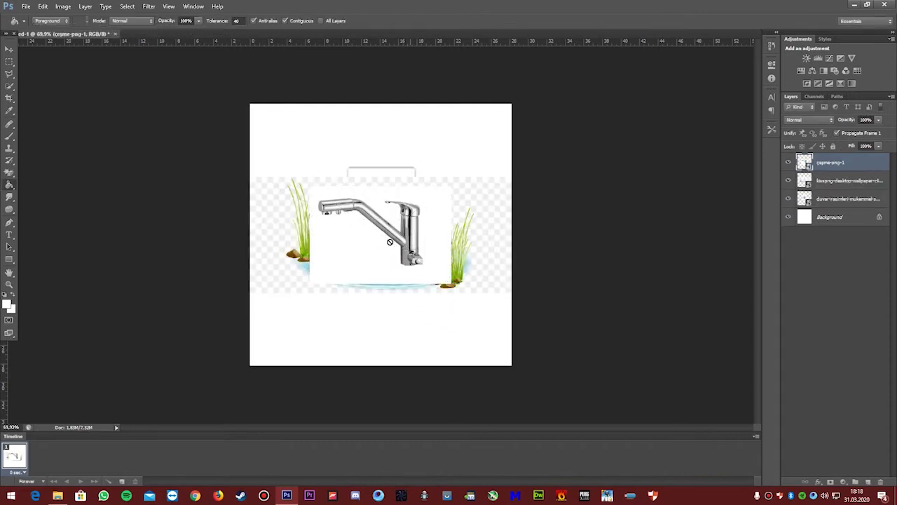
Step: Spread the images apart: faucet to the canvas's upper right, pond to its lower edge, water drop to its left side
click(9, 49)
drag(419, 226, 478, 144)
drag(426, 287, 426, 386)
drag(381, 225, 319, 205)
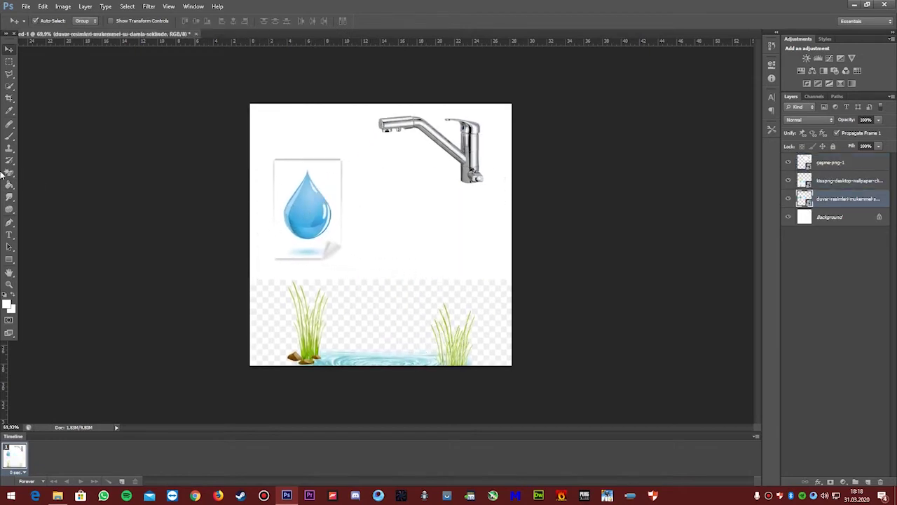
Step: Remove the white background of the water drop image with the Magic Eraser at tolerance 30
click(10, 151)
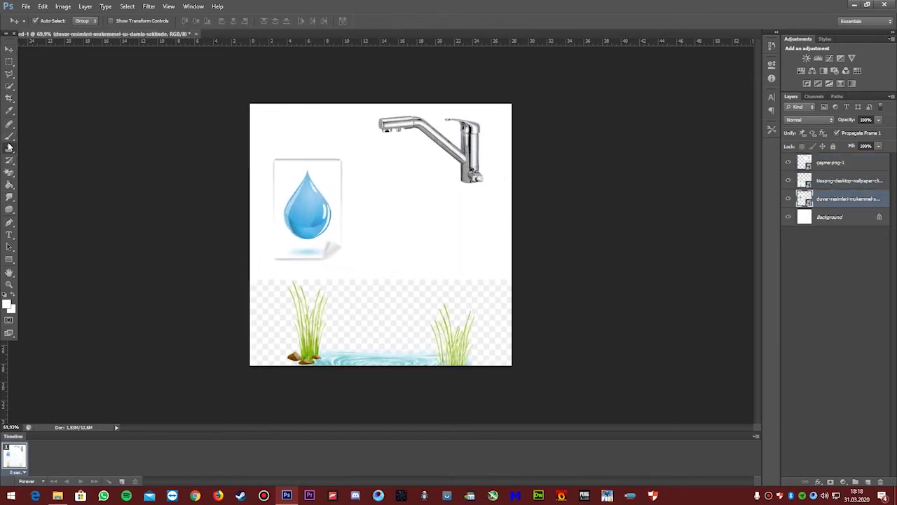
drag(11, 170, 53, 179)
click(322, 208)
click(465, 196)
drag(13, 173, 56, 190)
click(341, 174)
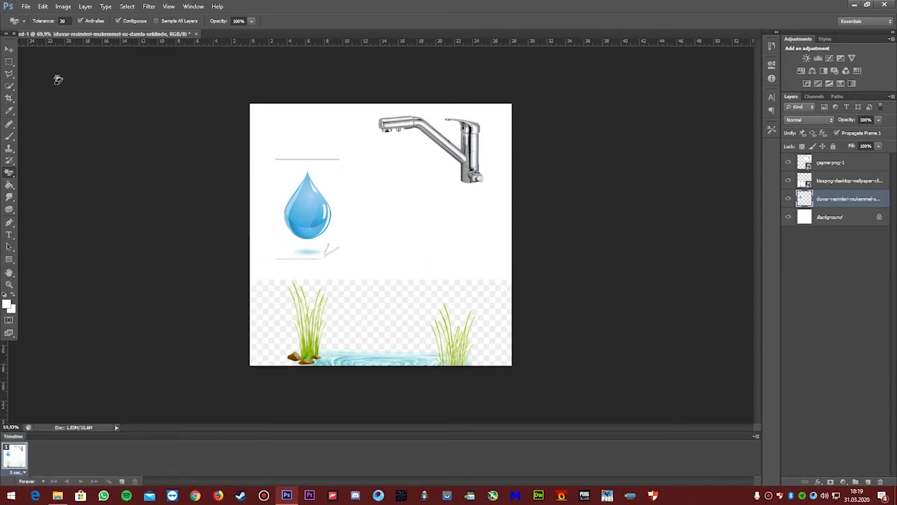
Step: Erase the leftover frame lines and page curl around the water drop, and move it to the canvas's upper-left corner
click(9, 50)
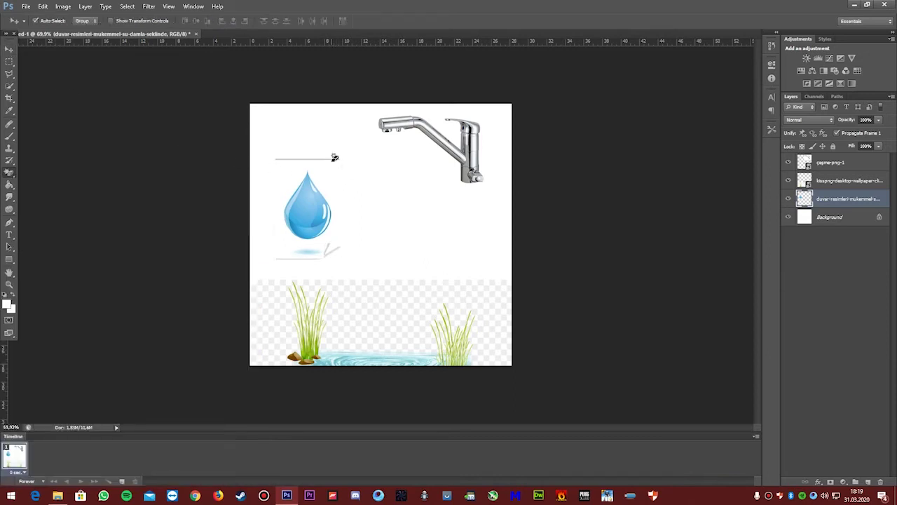
right_click(11, 182)
right_click(10, 173)
click(35, 171)
drag(341, 159, 266, 158)
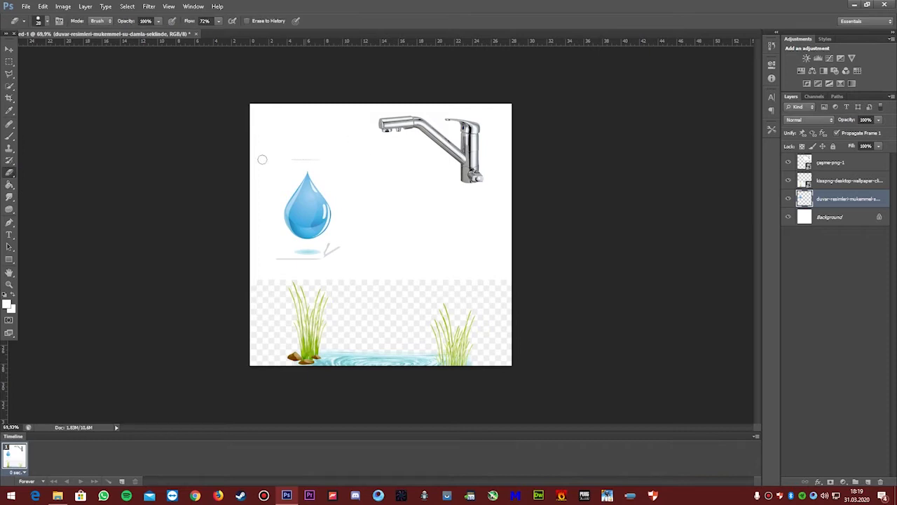
mouse_move(329, 245)
mouse_down()
mouse_move(323, 265)
mouse_move(294, 260)
mouse_up()
key(v)
mouse_move(300, 219)
mouse_down()
mouse_move(289, 171)
mouse_move(276, 160)
mouse_up()
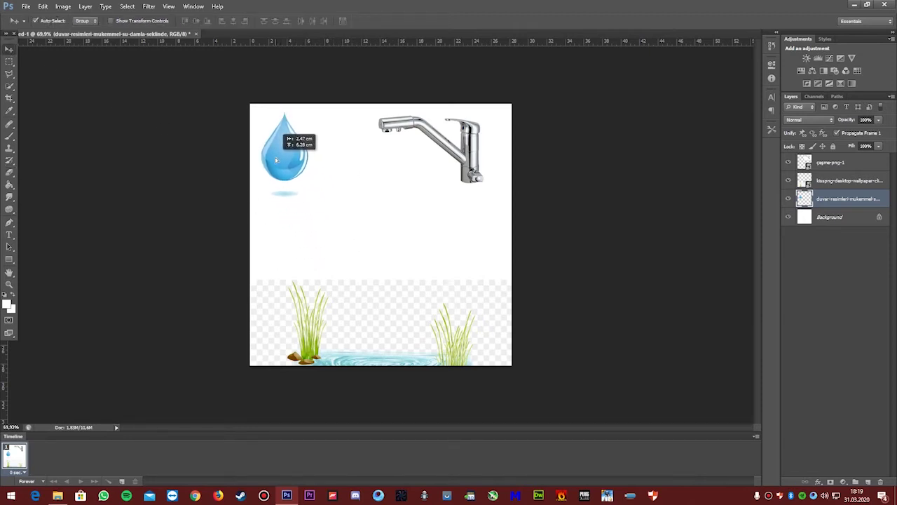
Step: Move the faucet slightly down and remove its white background with the Magic Eraser
drag(473, 154, 468, 189)
key(e)
click(428, 187)
click(445, 190)
right_click(9, 172)
click(49, 191)
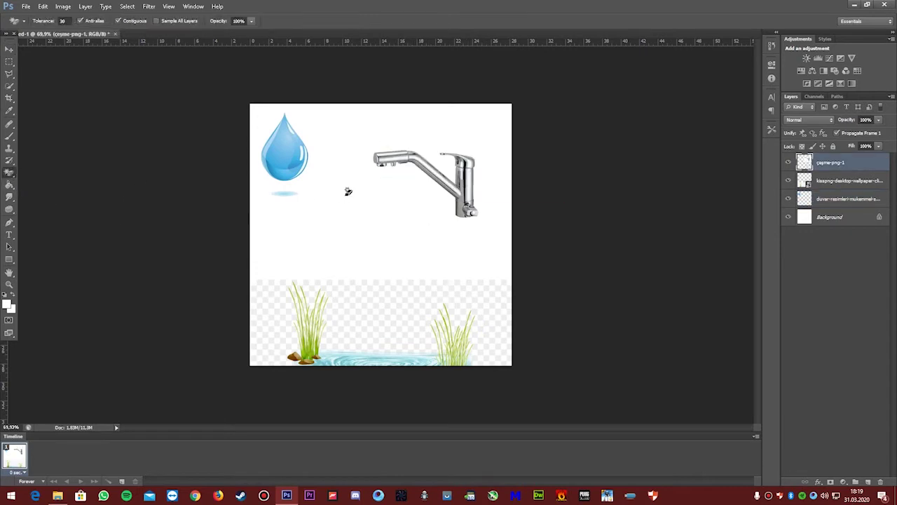
Step: Move the faucet beside the water drop and raise the pond image so its water is fully inside the canvas
click(9, 49)
drag(435, 175, 389, 148)
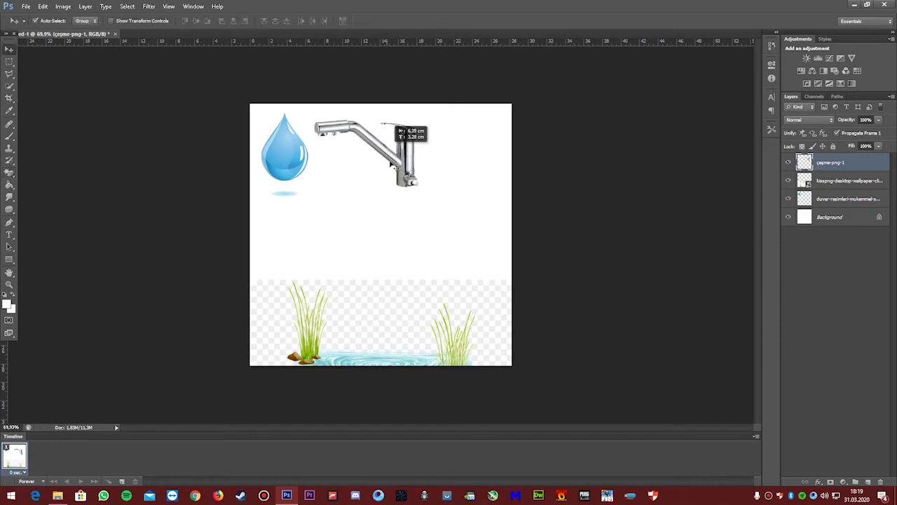
drag(378, 341, 379, 301)
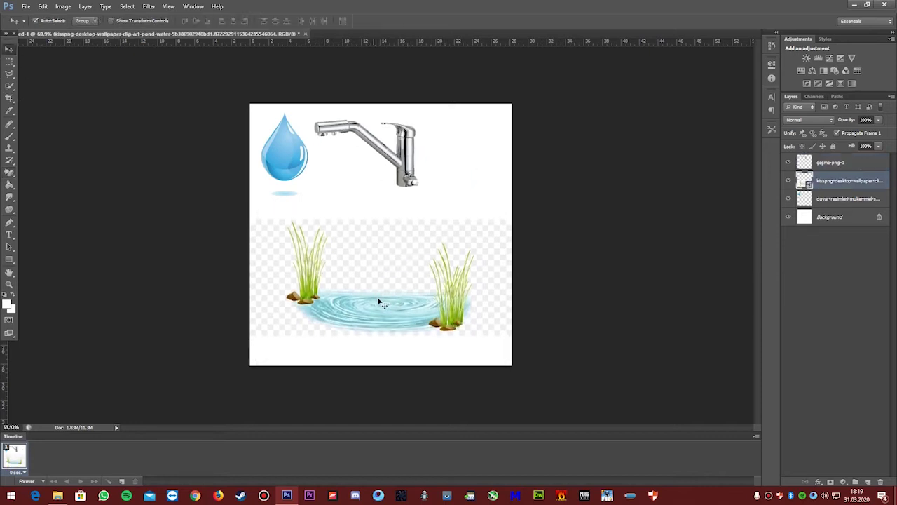
Step: Remove the checkered background around the pond and reeds with the Magic Eraser
click(10, 172)
click(358, 267)
click(455, 191)
click(359, 263)
Step: Shift the pond slightly left and enlarge the faucet, placing it at the canvas's right side with its spout above the water
click(9, 48)
drag(377, 324, 363, 330)
drag(410, 192, 469, 219)
key(ctrl+t)
drag(362, 189, 331, 176)
key(Return)
drag(466, 228, 486, 225)
Step: Move the water drop under the faucet's spout and scale it down to fit the outlet
drag(302, 174, 370, 210)
key(ctrl+t)
key(Return)
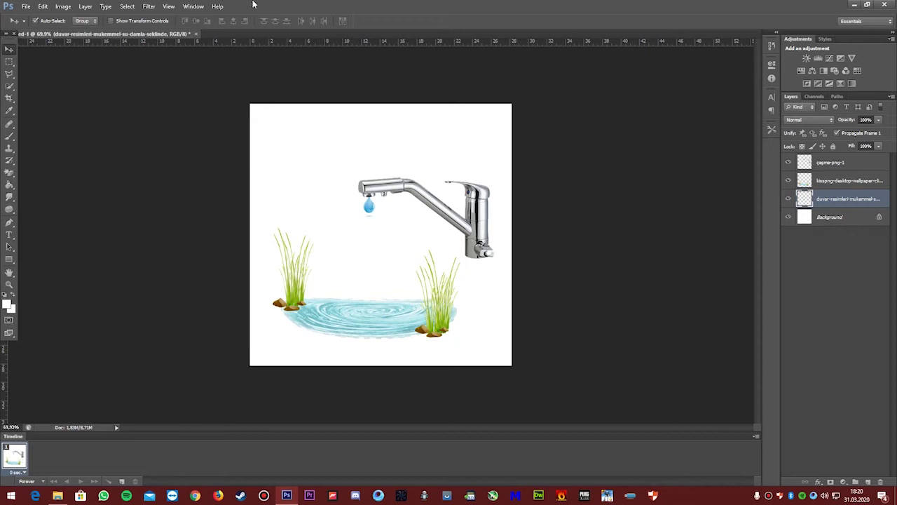
click(192, 6)
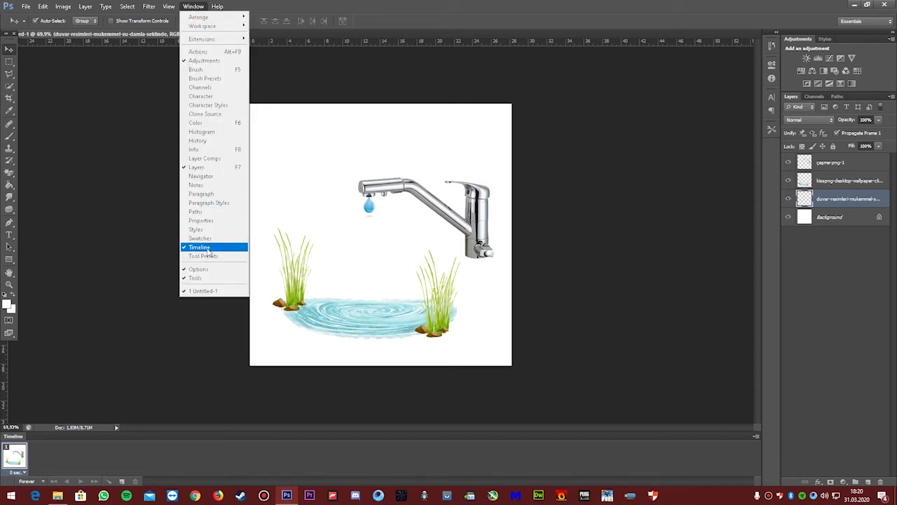
click(568, 189)
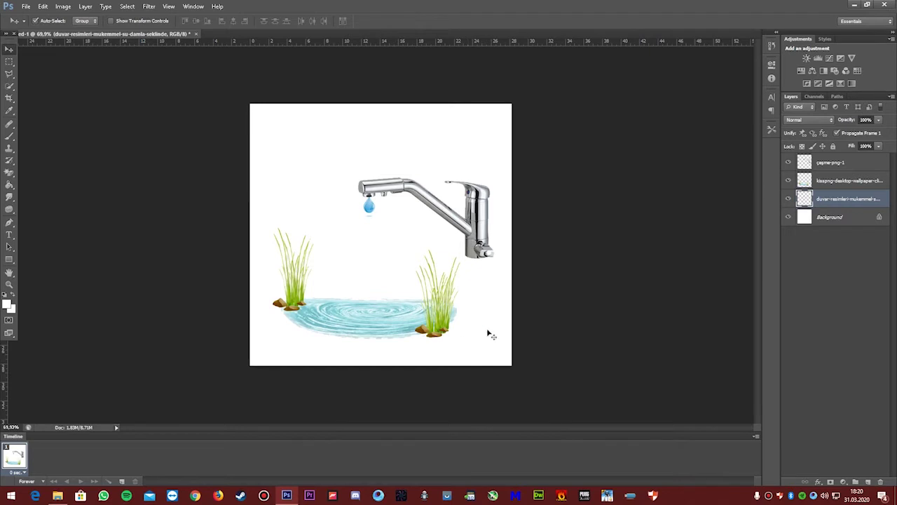
click(814, 218)
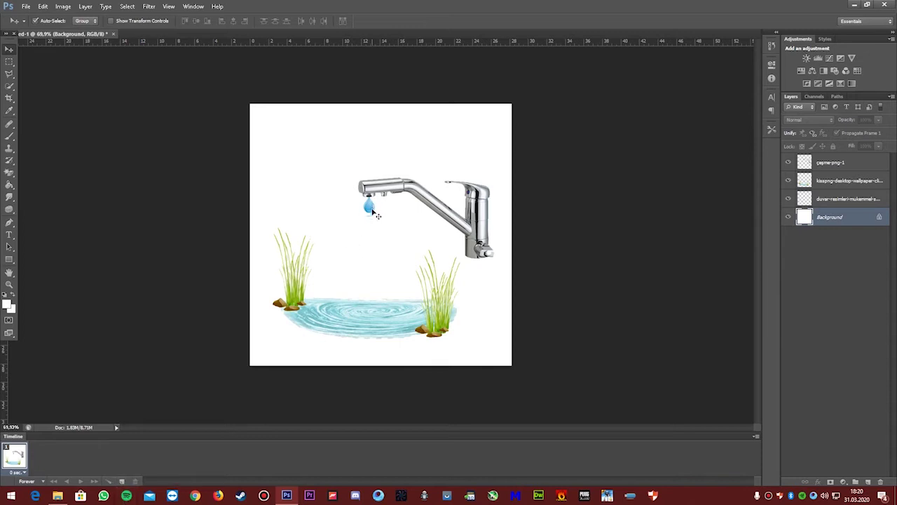
Step: Select the water drop, nudge it up toward the faucet's spout and scale it down further
mouse_move(378, 216)
mouse_down()
mouse_move(377, 202)
mouse_move(376, 211)
mouse_up()
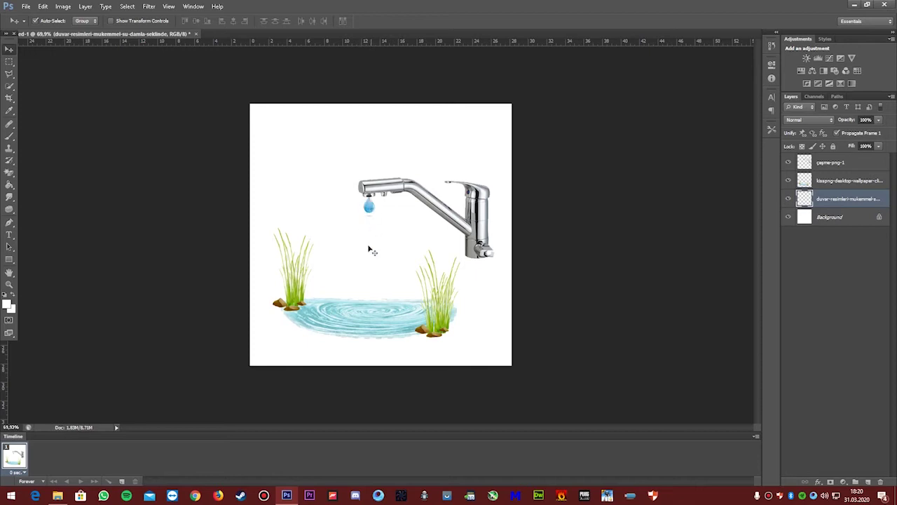
key(shift+Up)
key(shift+Up)
key(shift+Up)
key(shift+Up)
key(shift+Up)
key(shift+Up)
key(shift+Up)
key(ctrl+t)
drag(365, 178, 376, 201)
Step: Nudge the scaled-down water drop into place so it is hidden behind the faucet's spout, and apply the transform
key(Down)
key(Down)
key(Down)
key(Down)
key(Down)
key(Down)
key(Down)
key(Down)
key(Down)
key(Down)
key(Down)
key(Down)
key(Down)
key(Down)
key(Down)
key(Down)
key(Down)
key(Down)
key(Down)
key(Down)
key(Left)
key(Left)
key(Left)
key(Left)
key(Left)
key(Left)
key(Left)
key(Up)
key(Up)
key(Up)
key(Up)
key(Up)
key(Up)
key(Up)
key(Up)
key(Up)
key(Up)
key(Up)
key(Up)
key(Up)
key(Up)
key(Up)
key(Up)
key(Up)
key(Up)
key(Up)
key(Up)
key(Return)
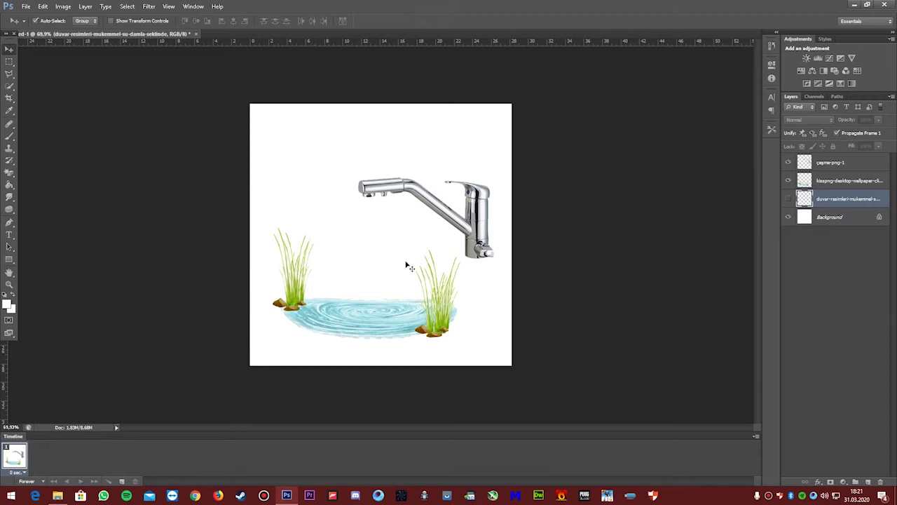
Step: Make the water drop layer visible and duplicate the first frame of the frame animation
click(788, 198)
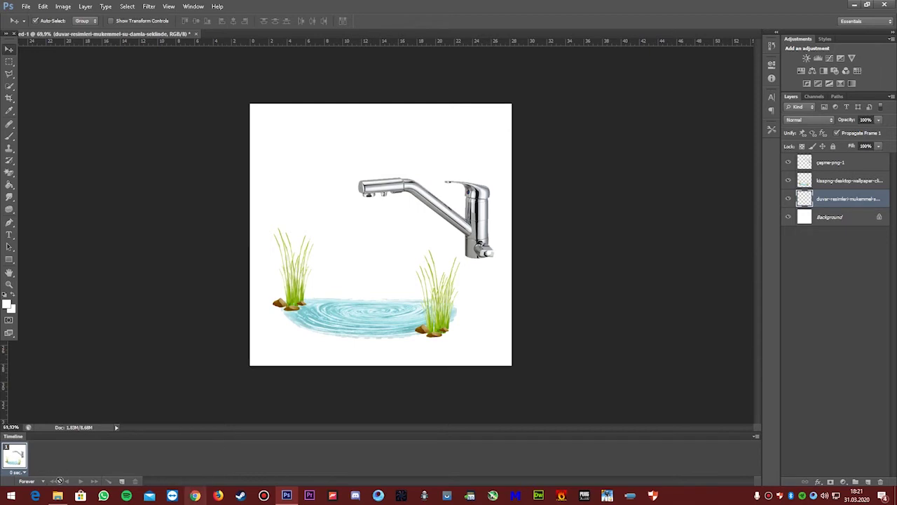
click(121, 482)
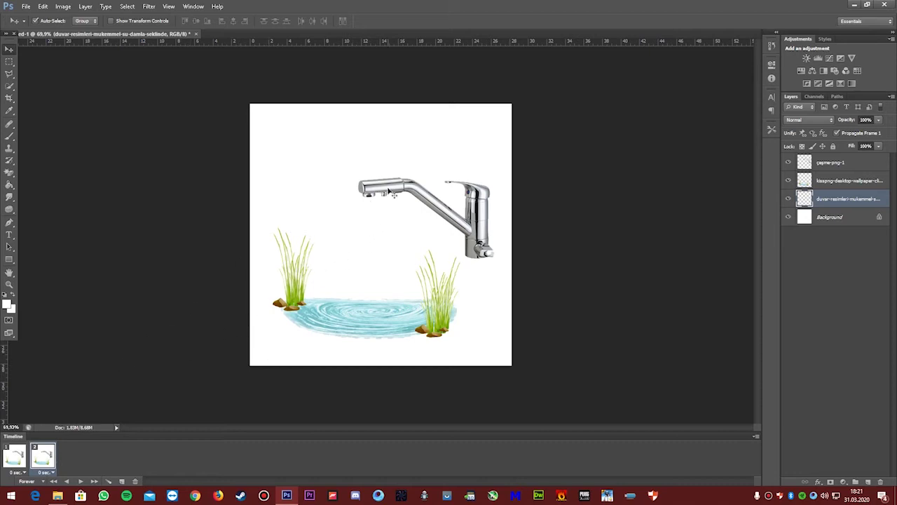
Step: In the second frame, move the water drop straight down from the faucet's spout to just above the pond
key(Down)
key(Down)
key(Down)
key(Down)
key(Down)
key(Down)
key(Down)
key(Down)
key(Down)
key(Down)
key(Down)
key(Down)
key(Down)
key(Down)
key(Down)
key(Down)
key(Down)
key(Down)
key(Down)
key(Down)
key(Down)
key(Down)
key(Down)
key(Down)
key(Down)
key(Down)
key(Down)
key(Down)
key(Down)
key(Down)
key(Down)
key(Down)
key(Down)
key(Down)
key(Down)
key(Down)
key(Down)
key(Down)
key(Down)
key(Down)
key(Down)
key(Down)
key(Down)
key(Down)
key(Down)
key(Down)
key(Down)
key(Down)
key(Down)
key(Down)
key(Down)
key(Down)
key(Down)
key(Down)
key(Down)
key(Down)
key(Down)
key(Down)
key(Down)
key(Down)
key(Down)
key(Down)
key(Down)
Step: Tween the second frame with the previous frame, adding 10 frames across all layers, and preview the animation
click(109, 482)
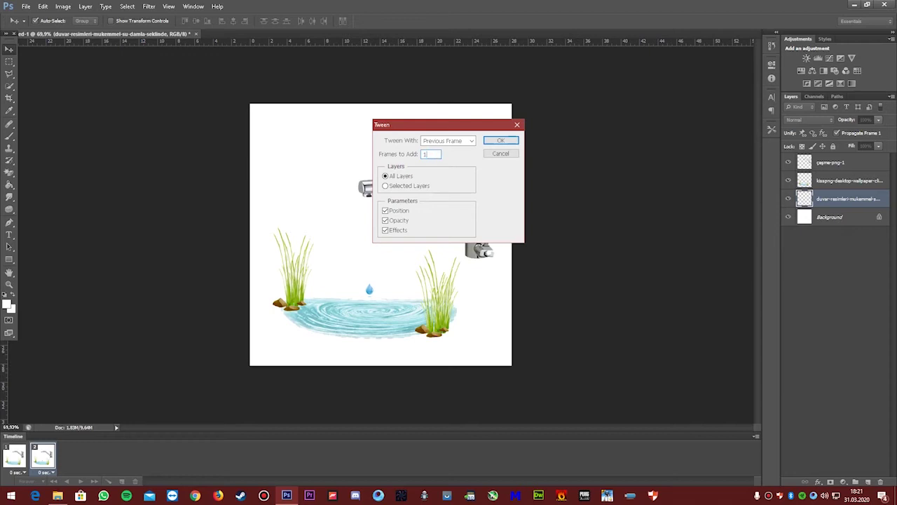
click(504, 143)
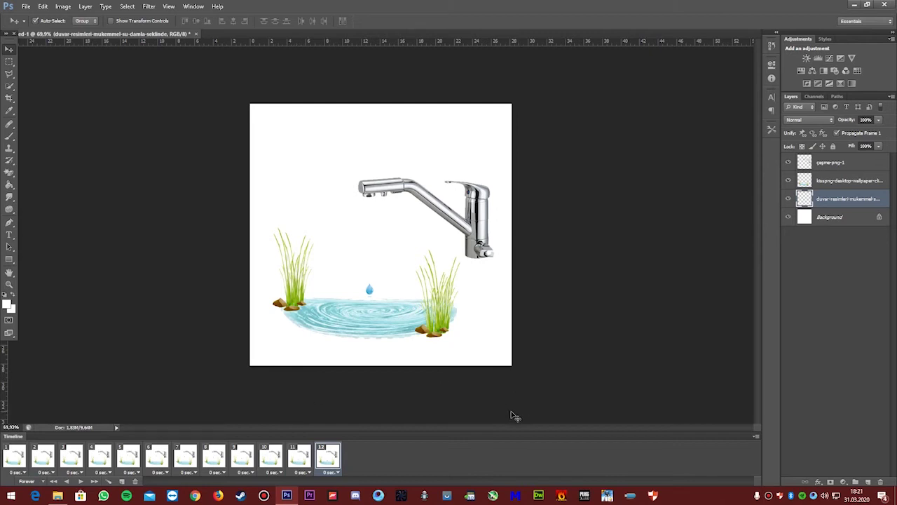
key(space)
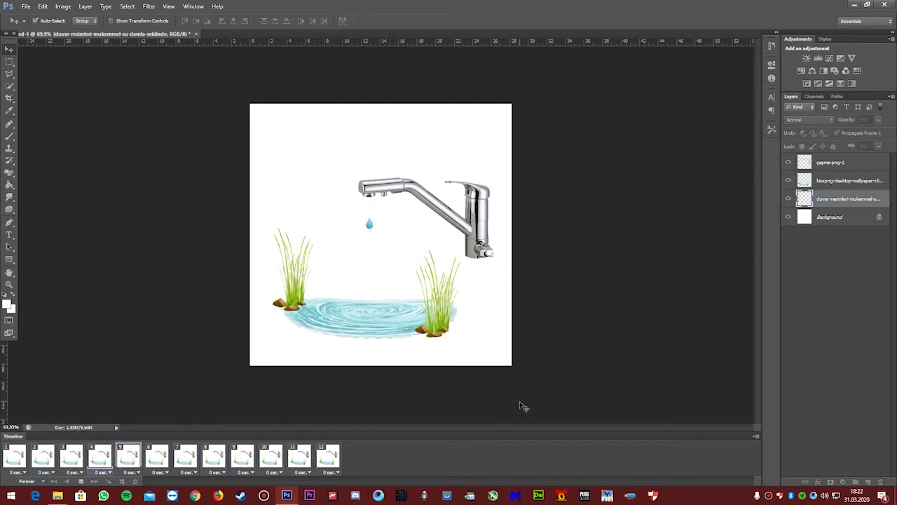
key(space)
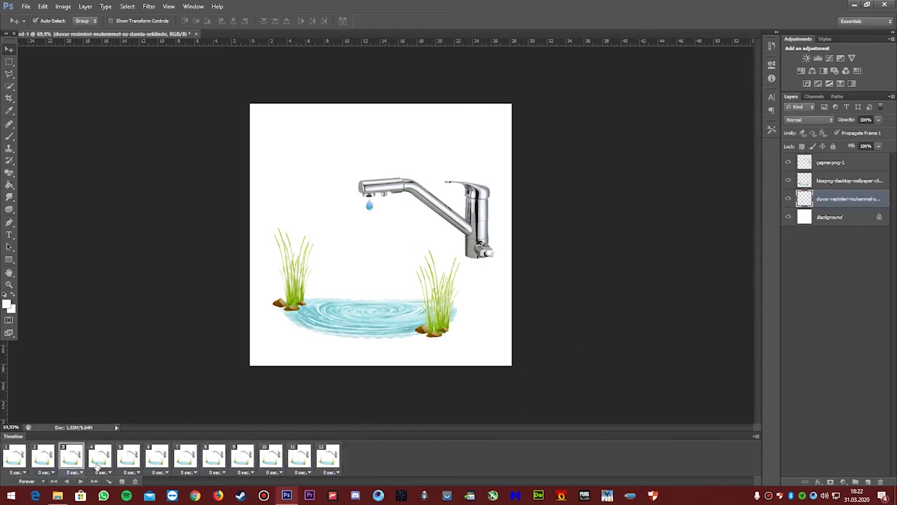
Step: Set the delay of all 12 frames to 0.5 seconds and preview the animation
click(21, 457)
click(26, 472)
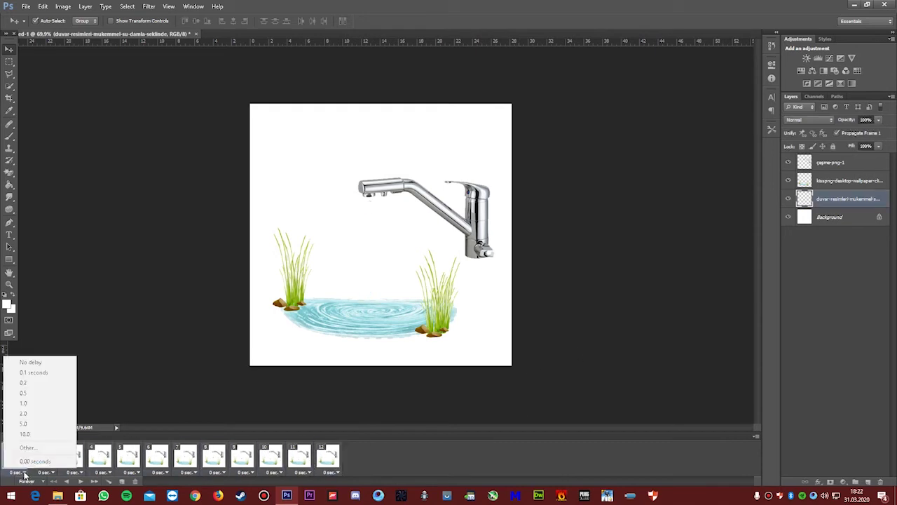
click(41, 395)
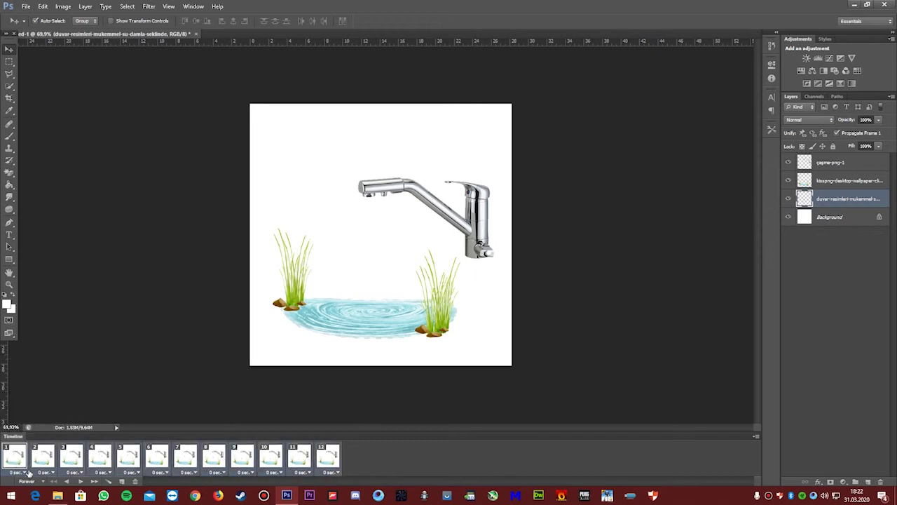
click(28, 473)
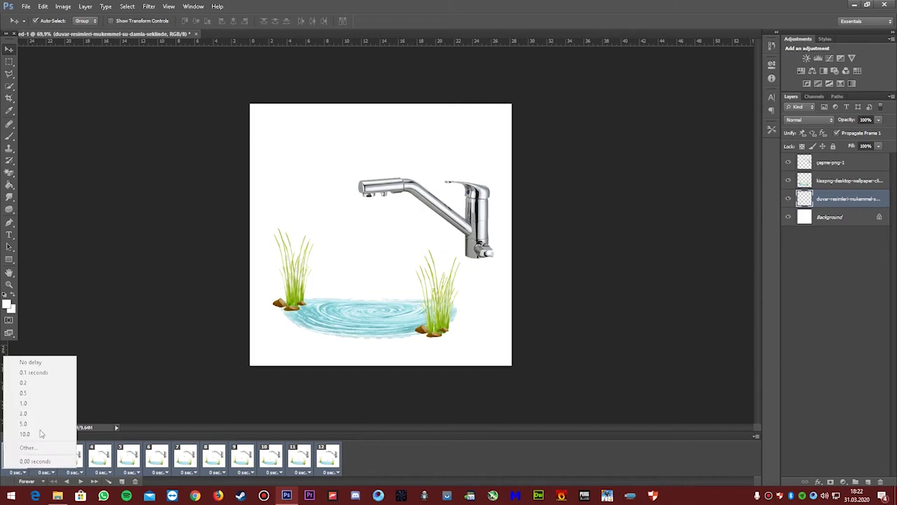
click(40, 393)
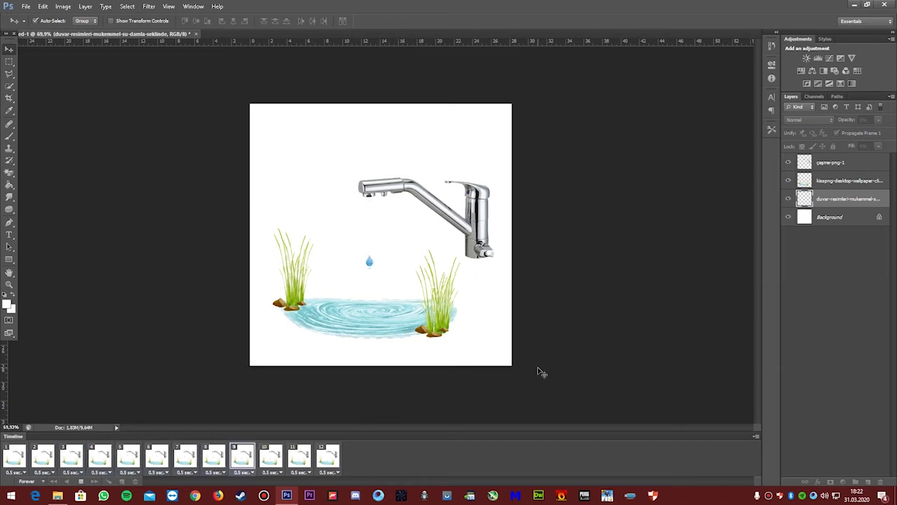
key(space)
Step: Set the delay of all 12 frames to 0.1 seconds and play the animation to check its speed
click(23, 474)
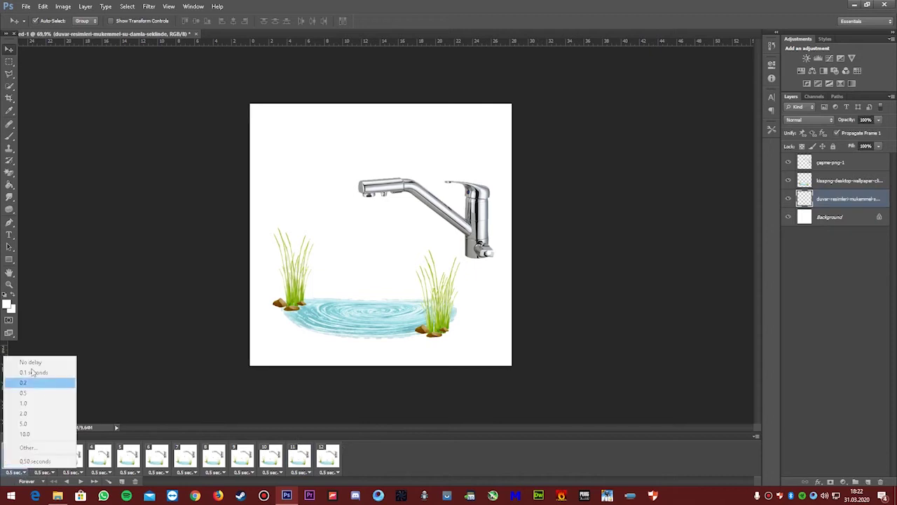
click(98, 405)
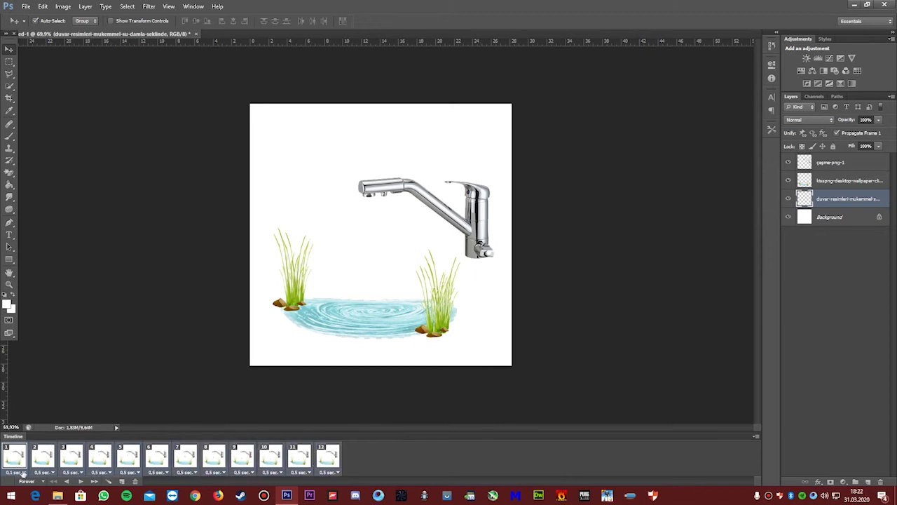
click(23, 473)
click(39, 372)
key(space)
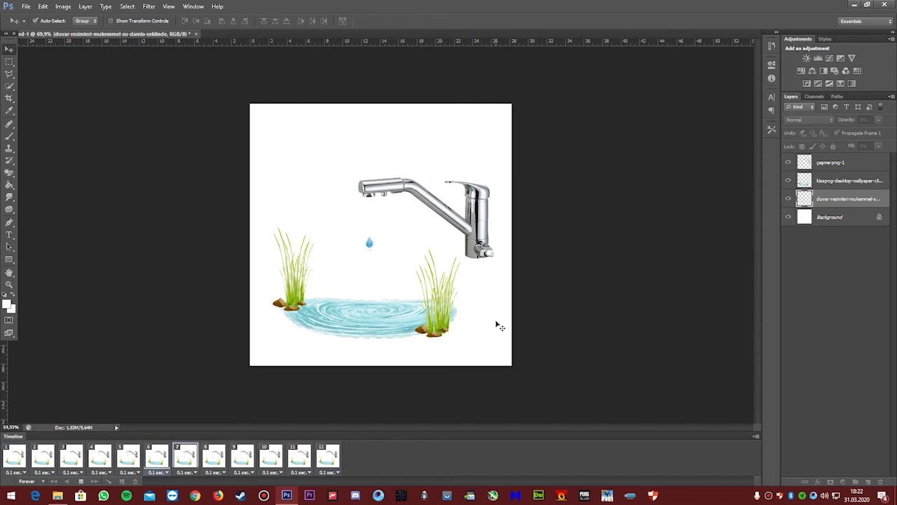
key(space)
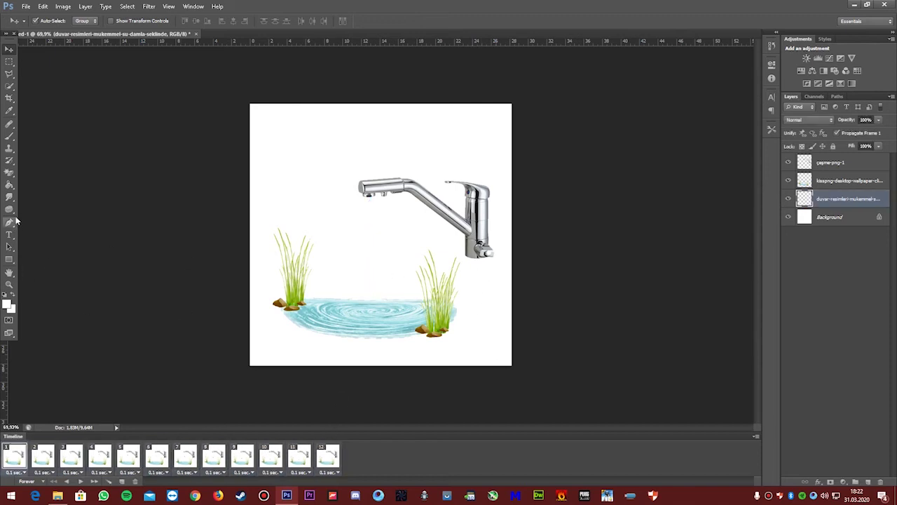
Step: On frame 12, add the black text HOŞGELDİN between the faucet's spout and the reeds
click(335, 459)
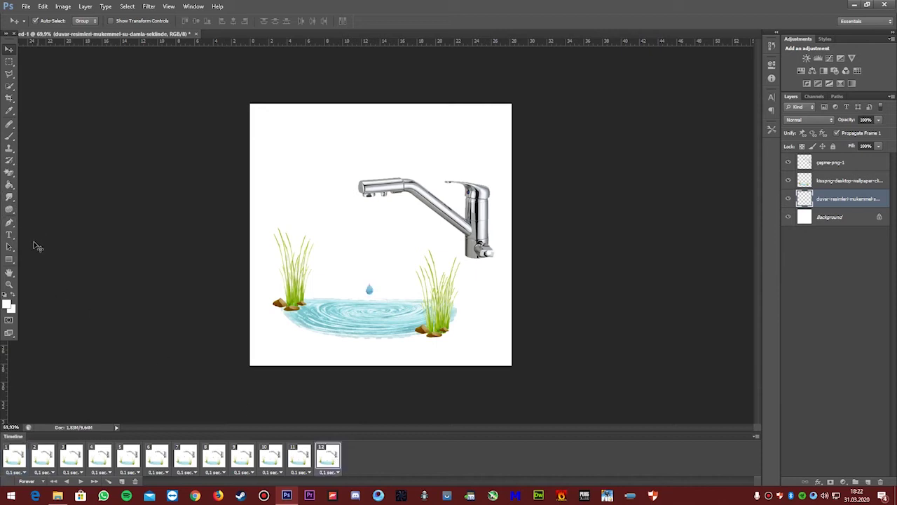
key(t)
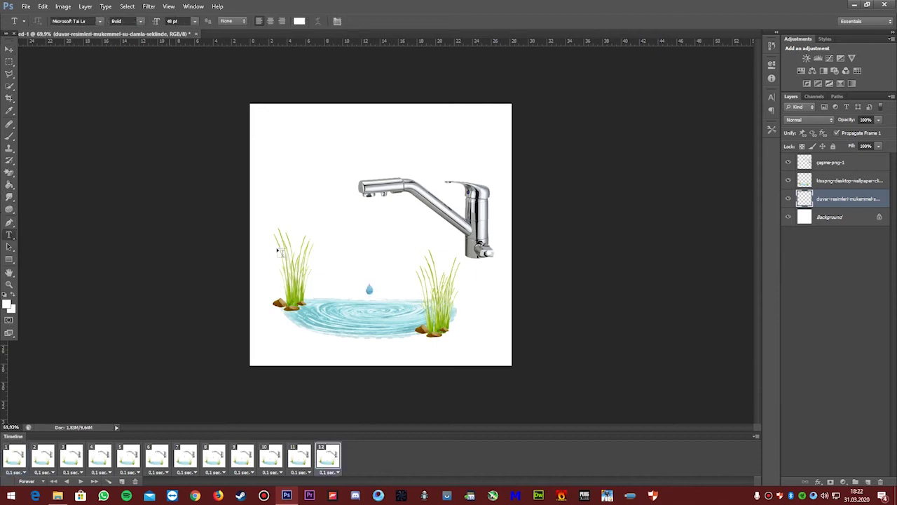
click(274, 208)
click(301, 22)
drag(587, 192, 635, 303)
click(738, 143)
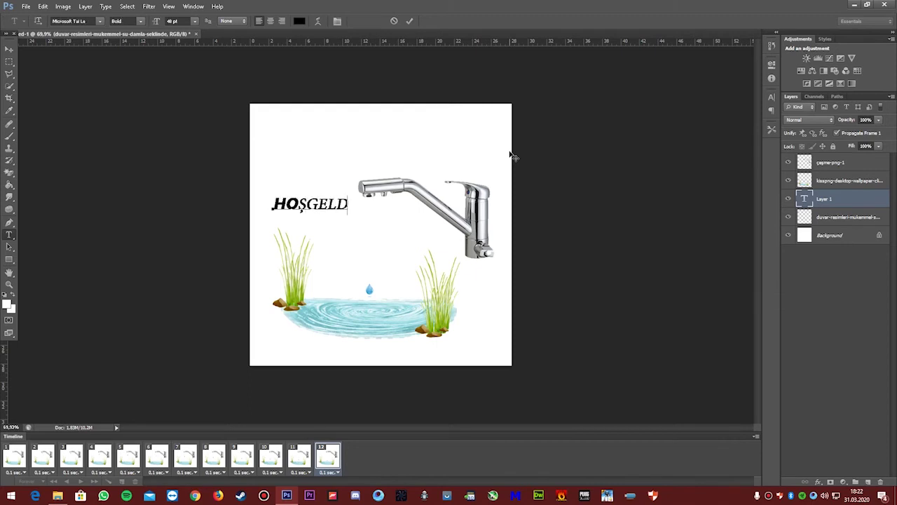
key(ctrl+s)
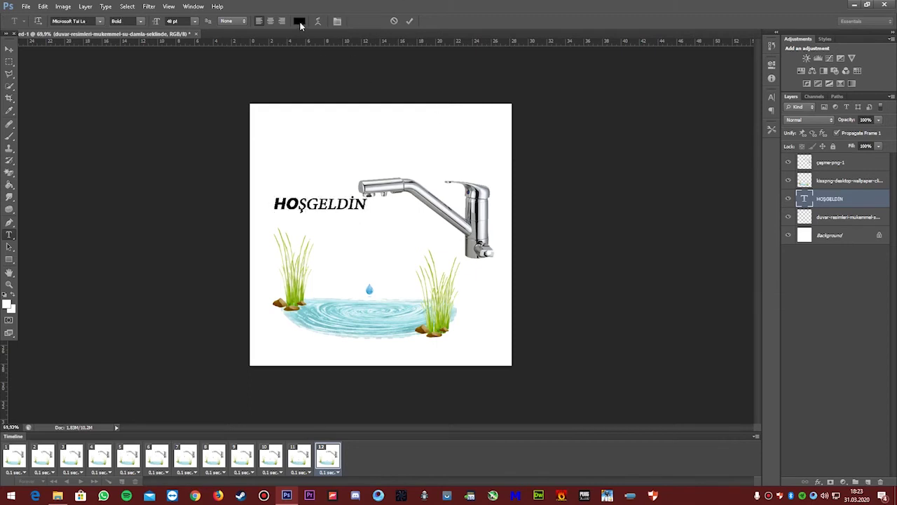
click(555, 281)
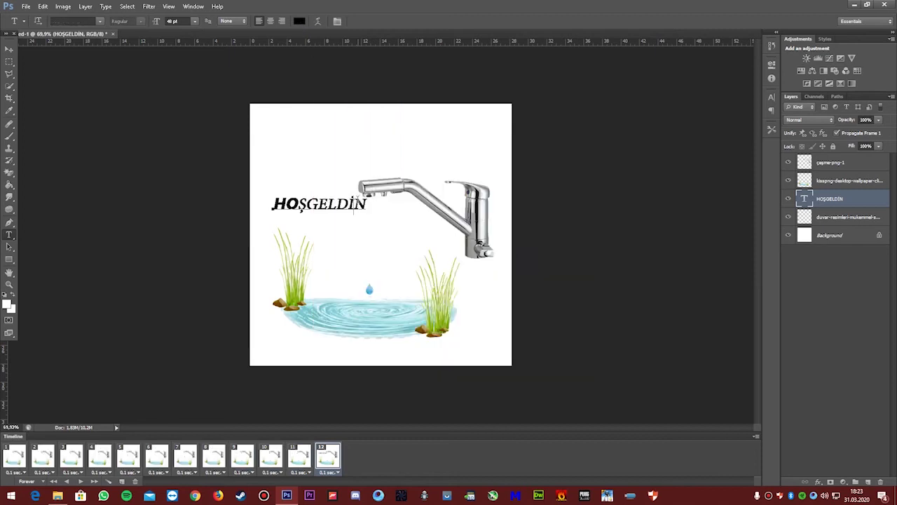
Step: Change the font of the whole HOŞGELDİN text to MS Serif
key(ctrl+a)
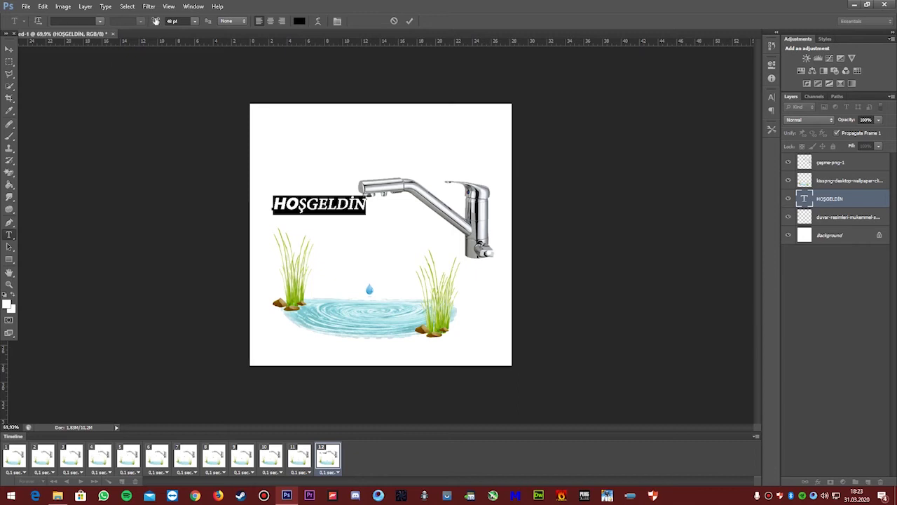
click(99, 20)
scroll(119, 154, up, 1)
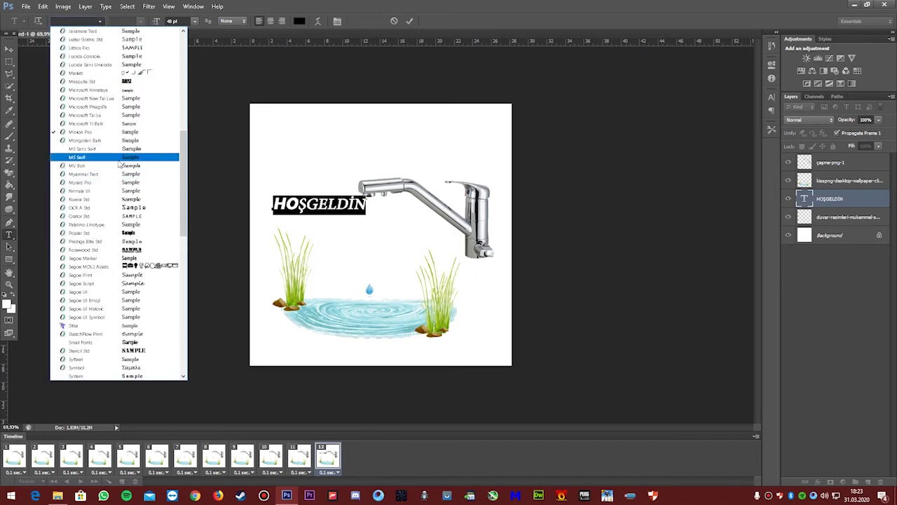
click(119, 159)
Step: Move the HOŞGELDİN text completely off the canvas past its left edge, at about the spout's height
click(9, 48)
drag(343, 211, 306, 220)
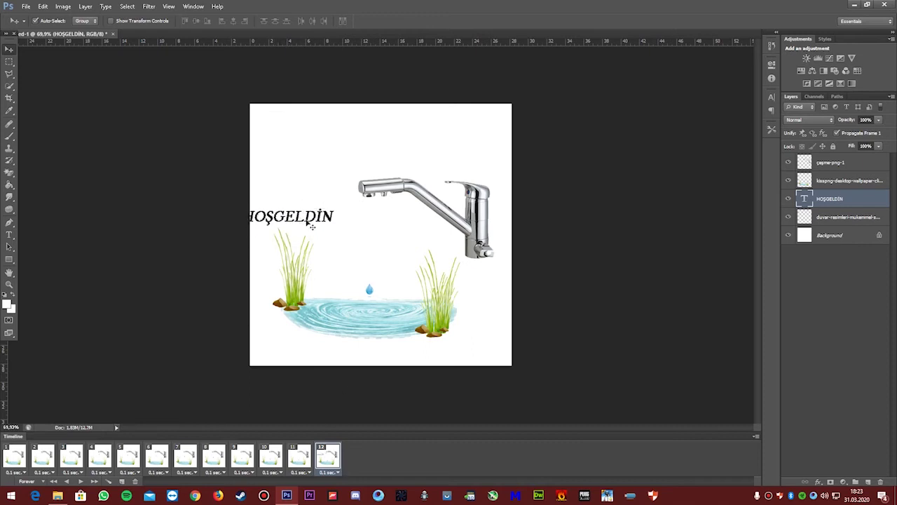
key(t)
key(v)
drag(303, 219, 209, 204)
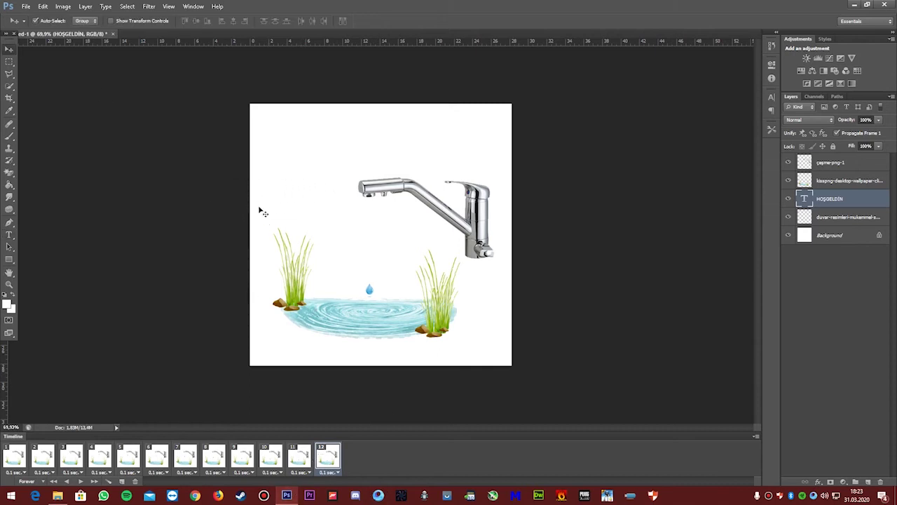
Step: Duplicate frame 12 as frame 13 and slide the HOŞGELDİN text horizontally into the canvas until its end sits just beneath the faucet's spout
click(120, 482)
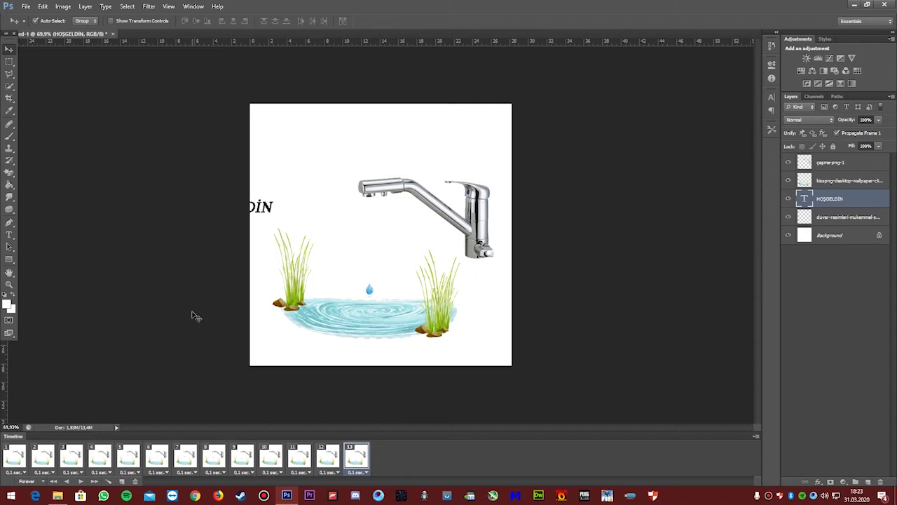
key(Right)
key(Right)
key(Right)
key(Right)
key(Right)
key(Right)
key(Right)
key(Right)
key(Right)
key(Right)
key(Right)
key(Right)
key(Right)
key(Right)
key(Right)
key(Right)
key(Right)
key(Right)
key(Right)
key(Right)
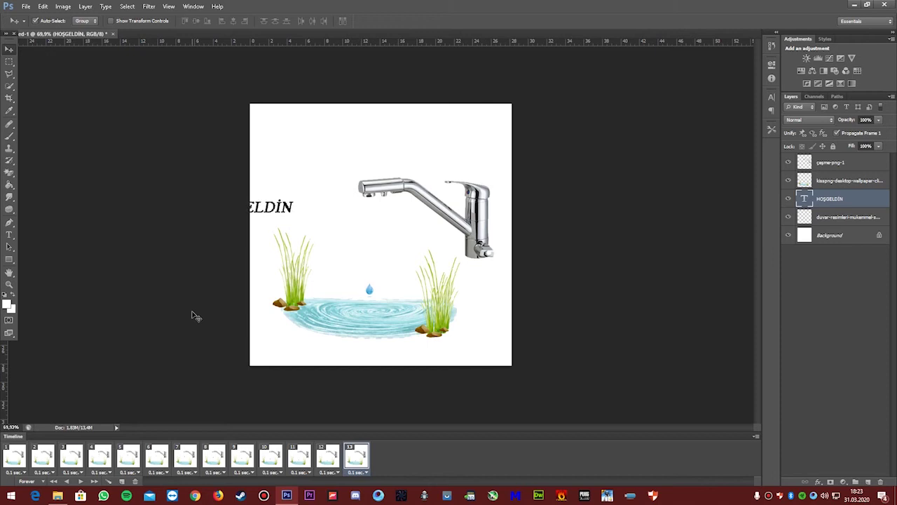
key(Right)
key(Right)
key(Right)
key(Right)
key(Right)
key(Right)
key(Right)
key(Right)
key(Right)
key(Right)
key(Right)
key(Right)
key(Right)
key(Right)
key(Right)
key(Right)
key(Right)
key(Right)
key(Right)
key(Right)
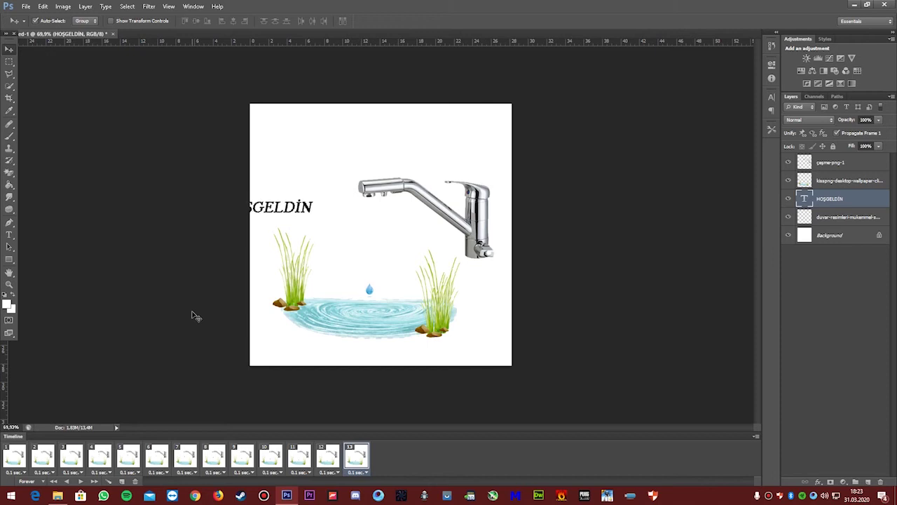
key(Right)
key(Right)
key(Right)
key(Right)
key(Right)
key(Right)
key(Right)
key(Right)
key(Right)
key(Right)
key(Right)
key(Right)
key(Right)
key(Right)
key(Right)
key(Right)
key(Right)
key(Right)
key(Right)
key(Right)
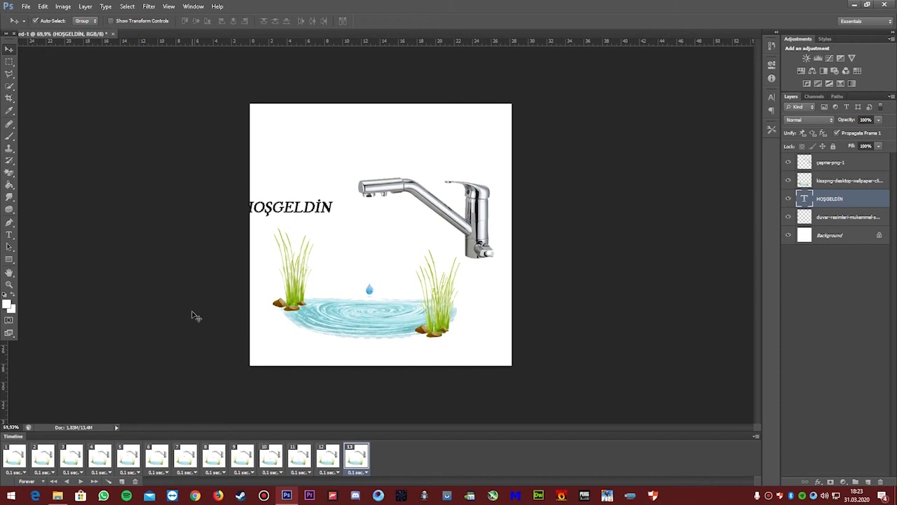
key(Right)
key(Right)
key(Right)
key(Right)
key(Right)
key(Right)
key(Right)
key(Right)
key(Right)
key(Right)
key(Right)
key(Right)
key(Right)
key(Right)
key(Right)
key(Right)
key(Right)
key(Right)
key(Right)
key(Right)
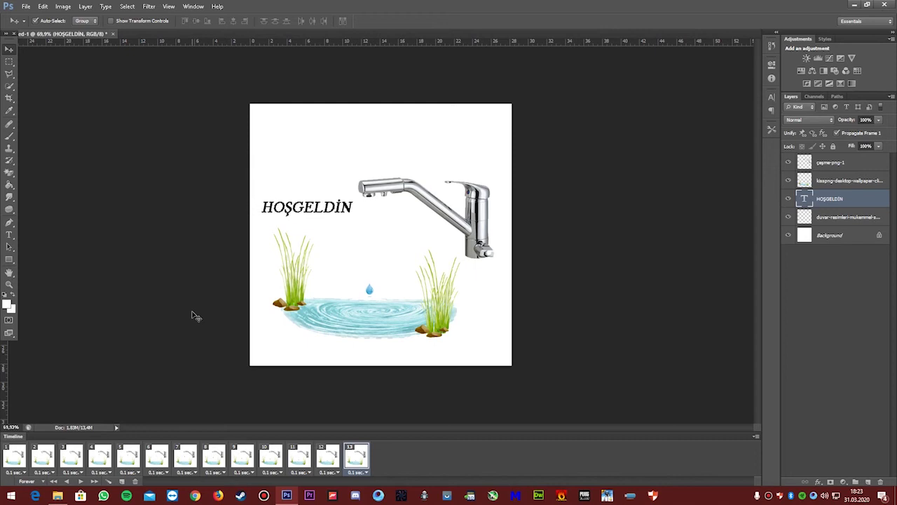
key(Right)
key(Right)
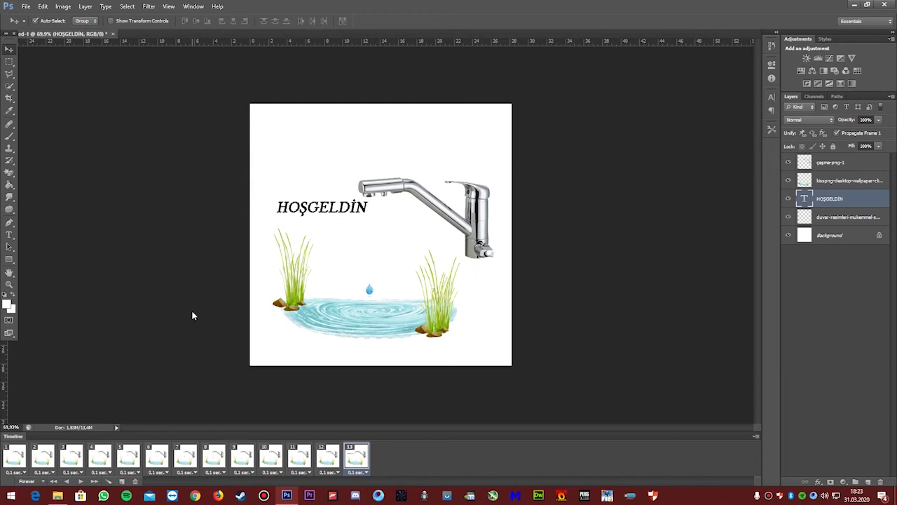
Step: Nudge the HOŞGELDİN text back left until it sits between the canvas's left edge and the spout, above the left reeds
key(Left)
key(Left)
key(Left)
key(Left)
key(Left)
key(Left)
key(Left)
key(Left)
key(Left)
key(Left)
key(Left)
key(Left)
key(Left)
key(Left)
key(Left)
key(Left)
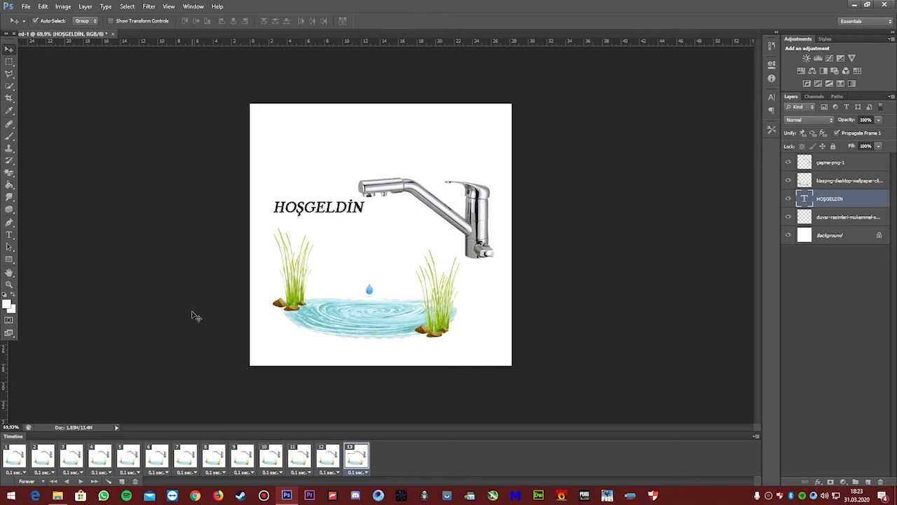
key(Left)
key(Left)
key(Left)
key(Left)
key(Left)
key(Left)
key(Left)
key(Left)
key(Left)
key(Left)
key(Left)
key(Left)
key(Left)
key(Left)
key(Left)
key(Left)
key(Left)
key(Left)
key(Left)
key(Left)
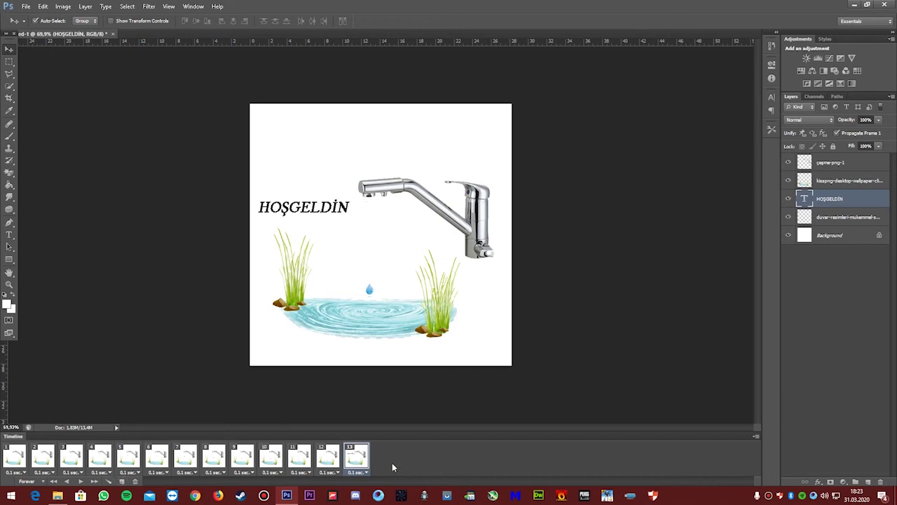
Step: Tween frame 13 with the previous frame, adding 10 frames for all layers, and play the animation to check the sliding text
click(107, 482)
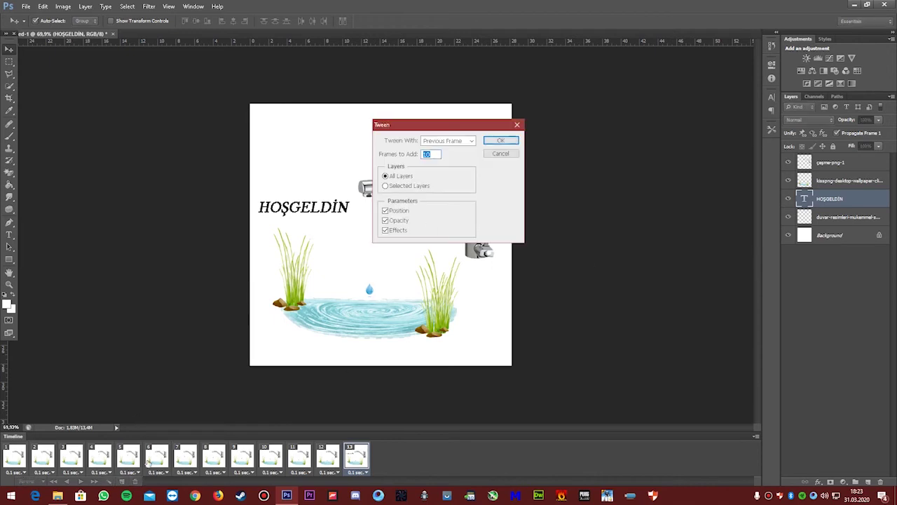
click(511, 141)
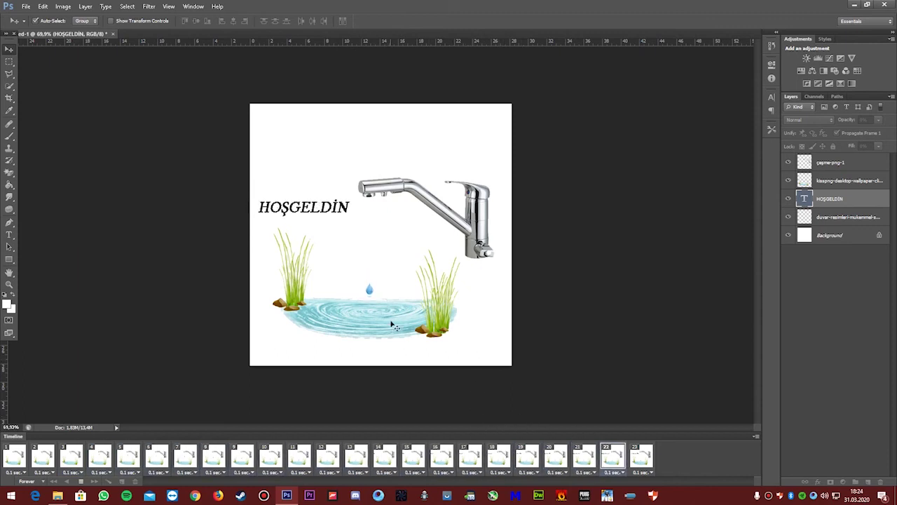
key(space)
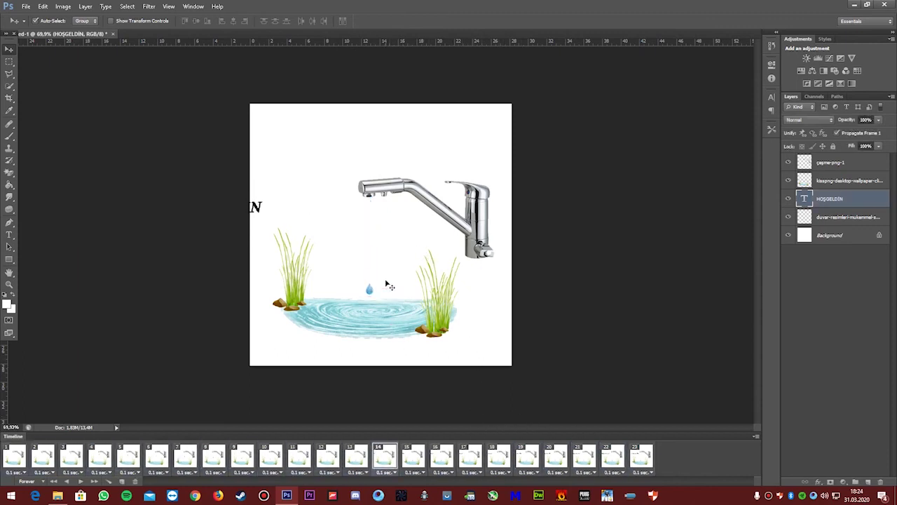
key(space)
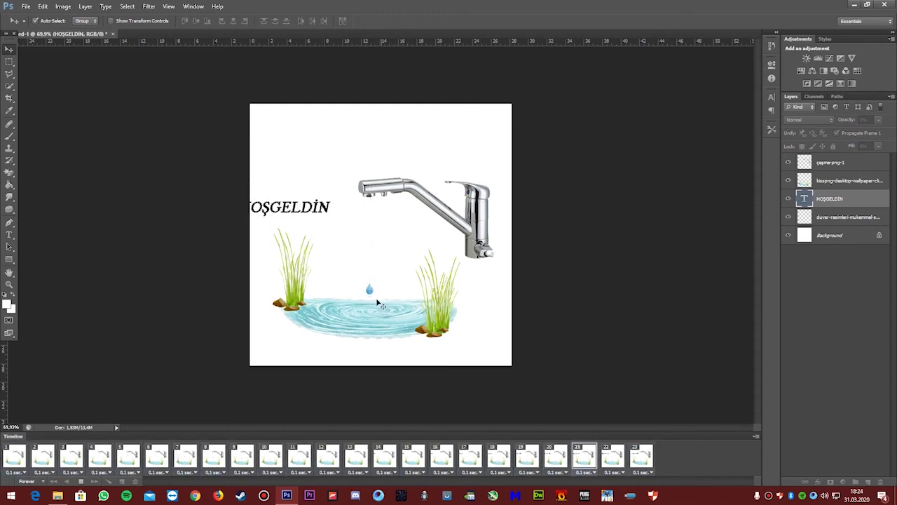
key(space)
Step: Examine frames 10 to 17 one by one to see where the water drop stays on the pond while the text slides in
click(306, 460)
click(332, 457)
click(356, 457)
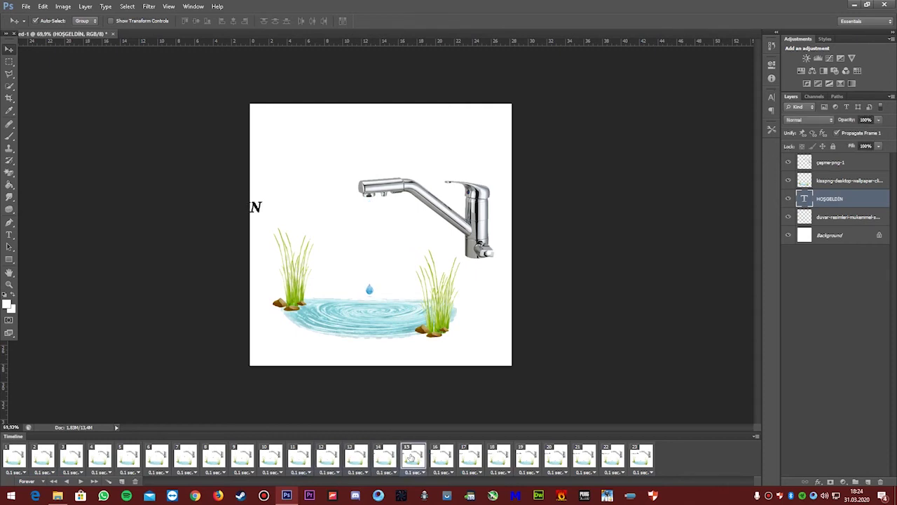
click(301, 456)
click(340, 459)
click(356, 458)
click(390, 457)
click(417, 457)
click(436, 459)
click(463, 459)
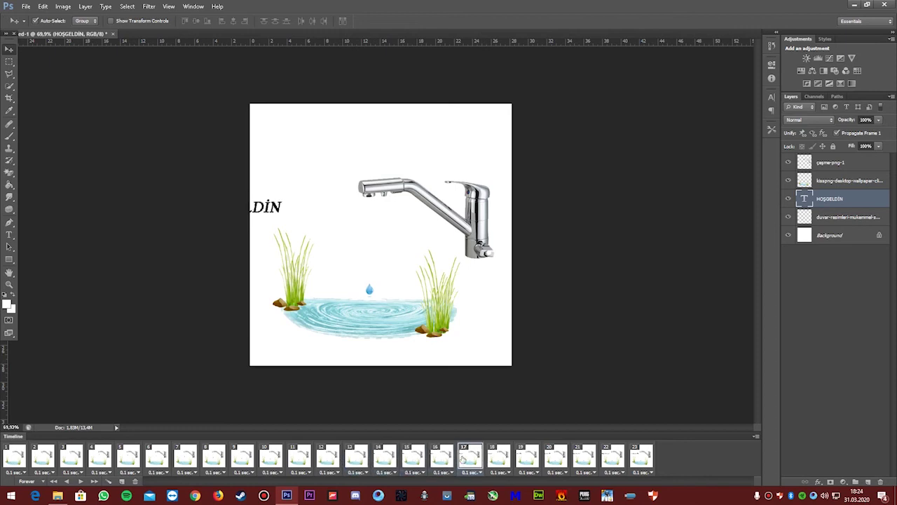
click(405, 462)
click(375, 463)
click(358, 462)
click(327, 463)
click(304, 463)
click(277, 464)
click(327, 463)
click(358, 463)
Step: Hide the water drop layer in frames 12 through 23 and play the animation to check it
click(335, 462)
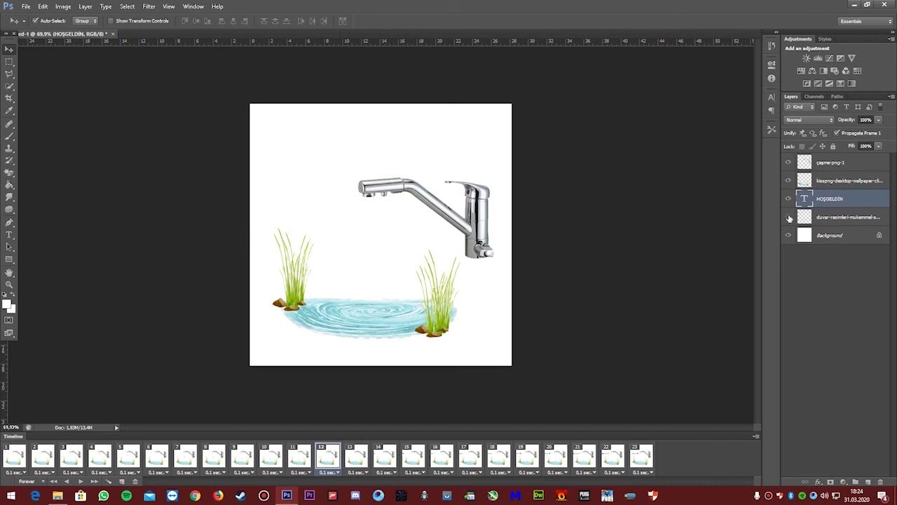
key(space)
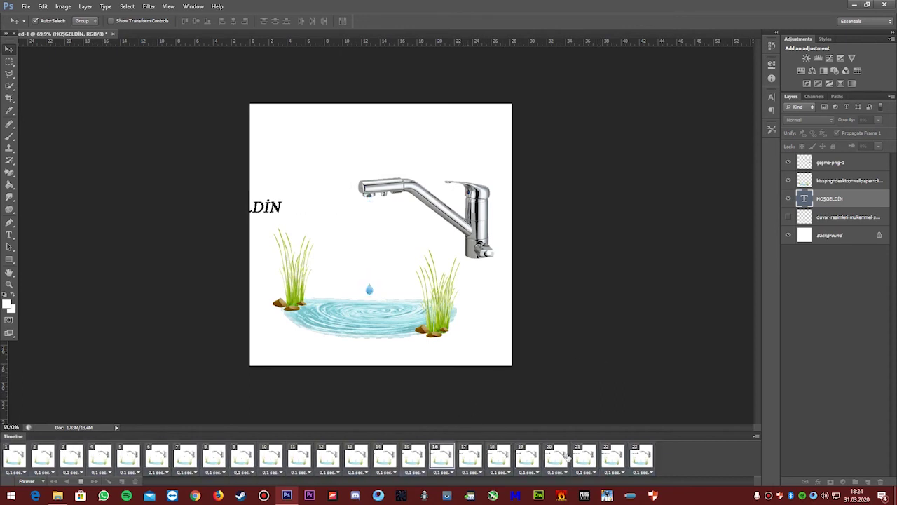
click(644, 461)
click(643, 461)
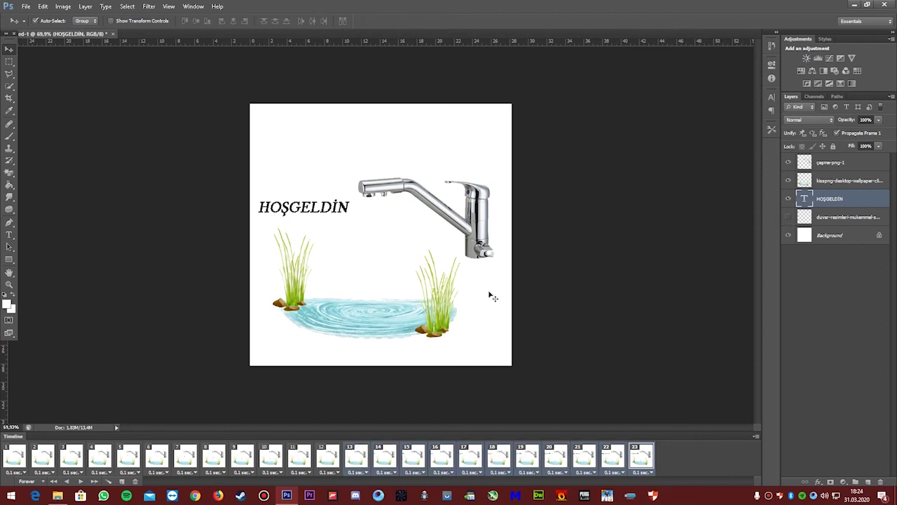
key(space)
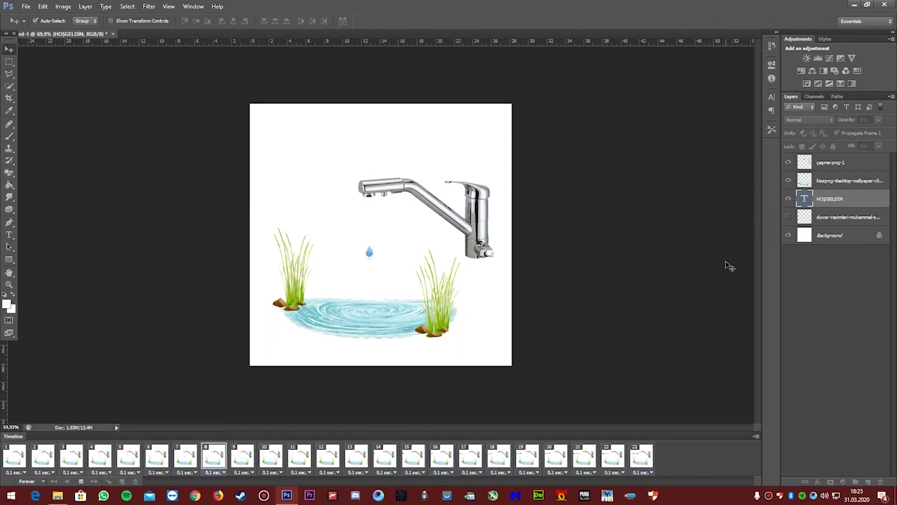
key(space)
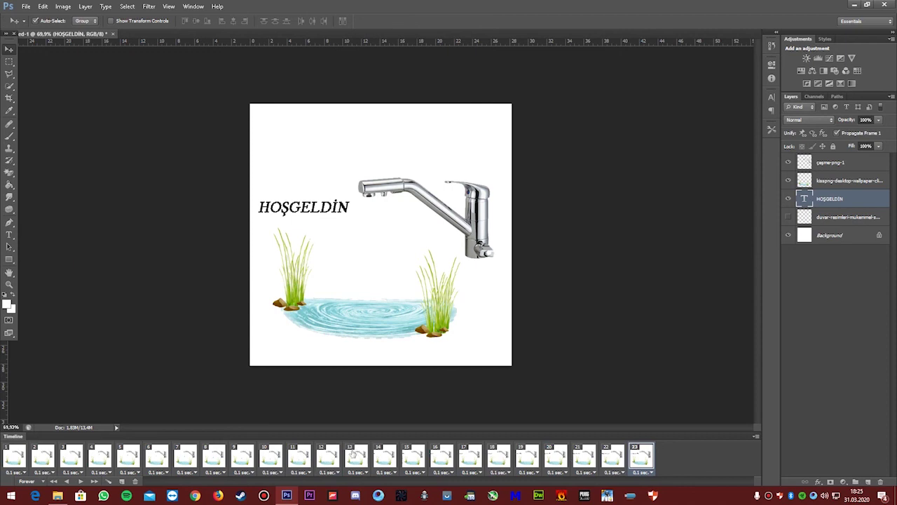
Step: Examine frames 10 to 23 one by one to check the hidden water drop and the sliding HOŞGELDİN text
click(264, 460)
click(308, 459)
click(335, 459)
click(351, 459)
click(386, 460)
click(414, 460)
click(441, 460)
click(471, 459)
click(498, 460)
click(527, 459)
click(555, 460)
click(584, 460)
click(612, 459)
click(641, 460)
Step: Set the delay of frame 23 to 0.5 seconds and play the animation to check the timing
click(648, 474)
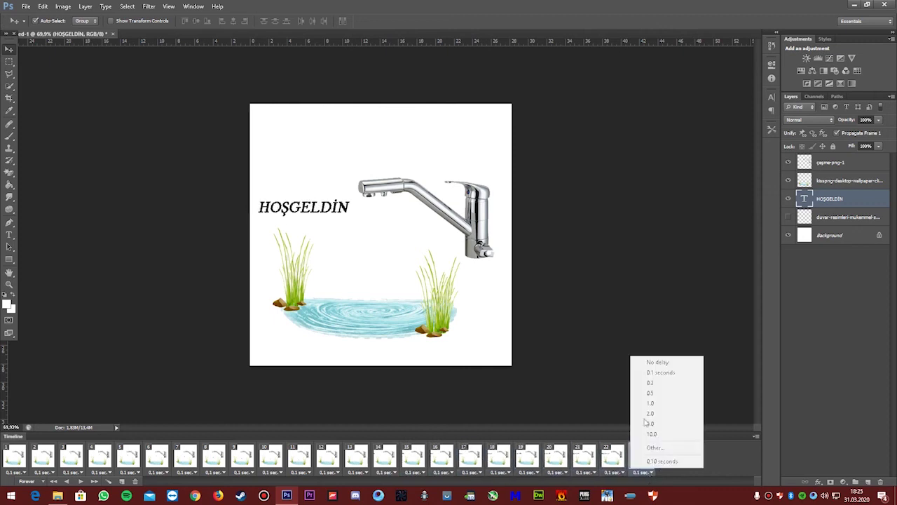
click(659, 394)
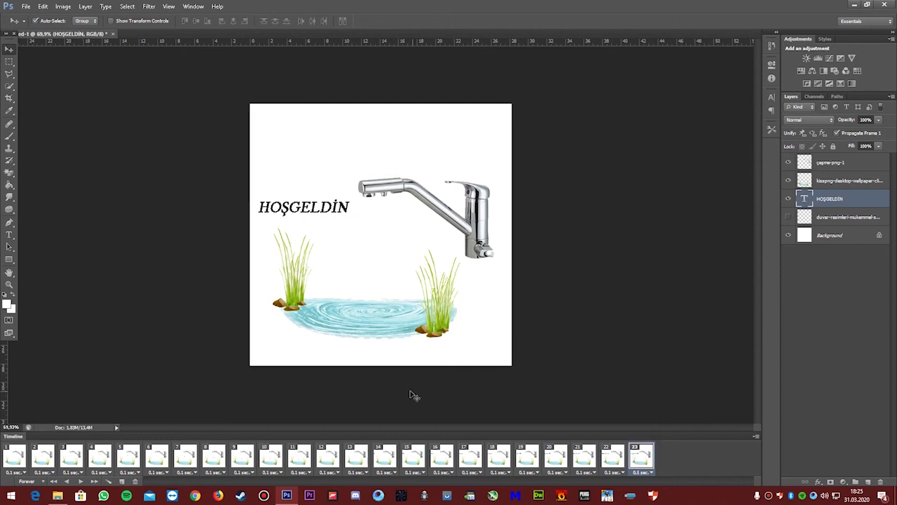
key(space)
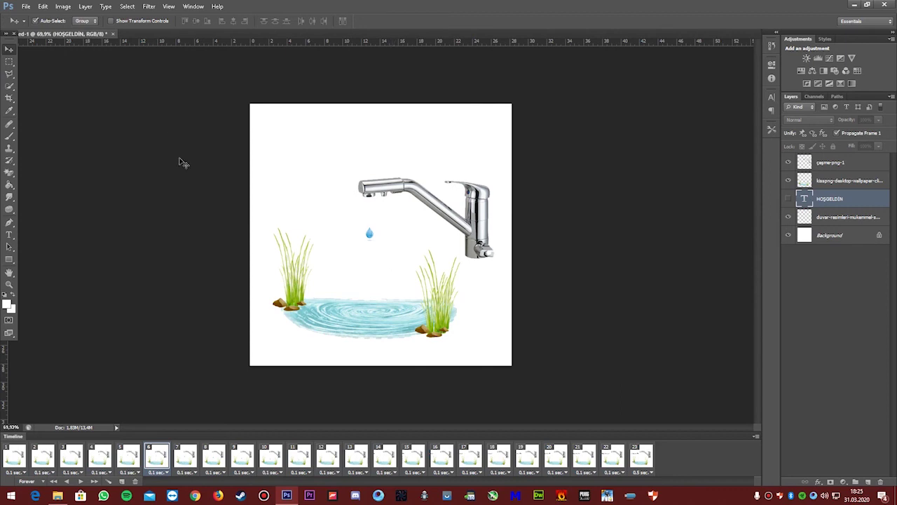
Step: Save the animation for the web as a GIF with the GIF 128 Dithered preset, on the desktop (Masaüstü) under the name Untitled-1
click(25, 6)
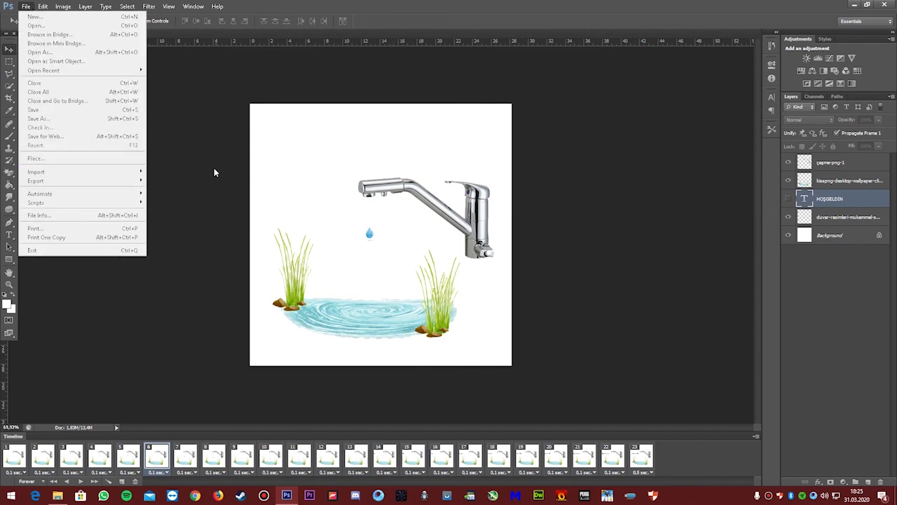
click(26, 6)
click(28, 7)
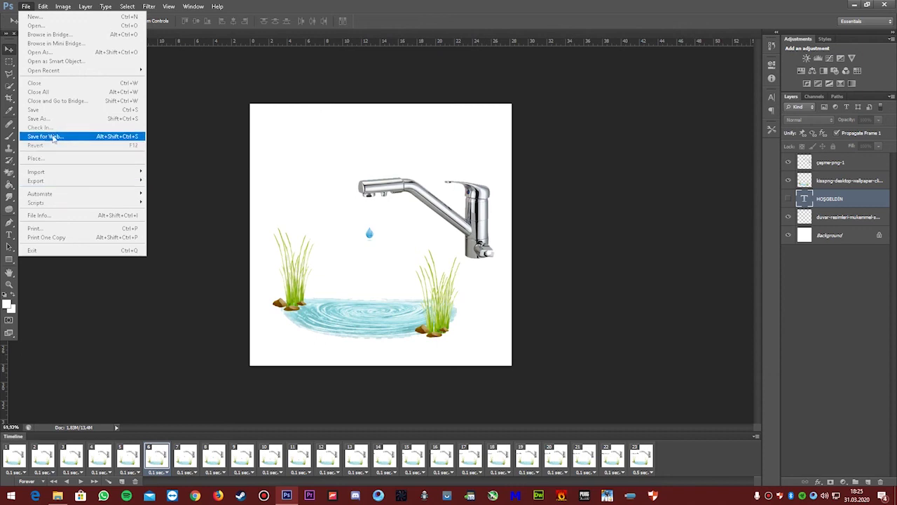
click(86, 140)
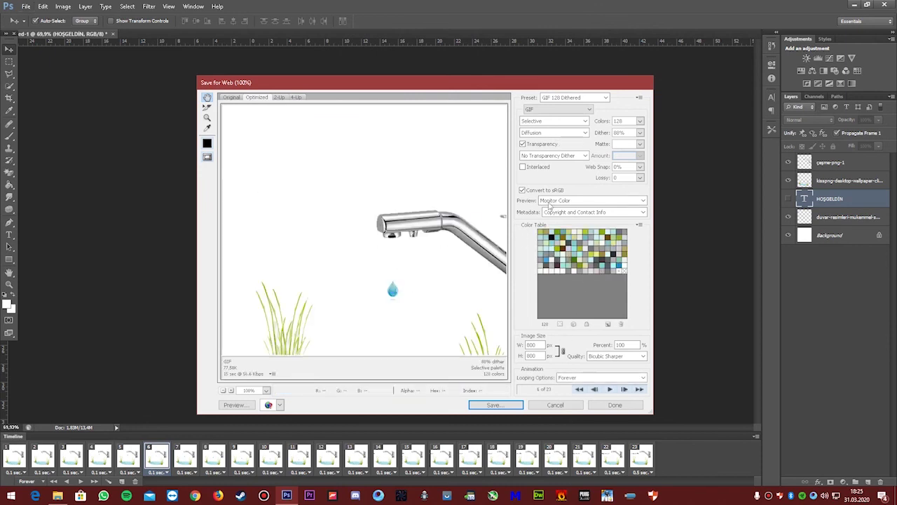
click(495, 404)
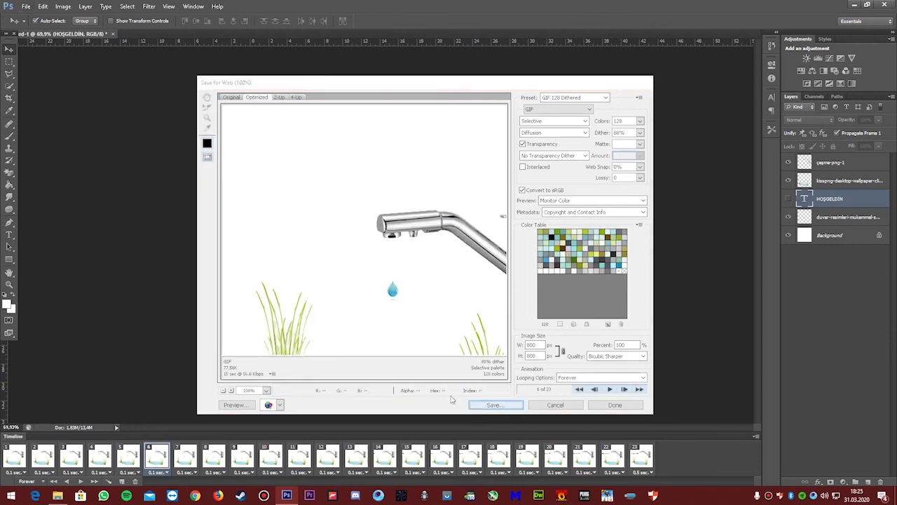
click(224, 173)
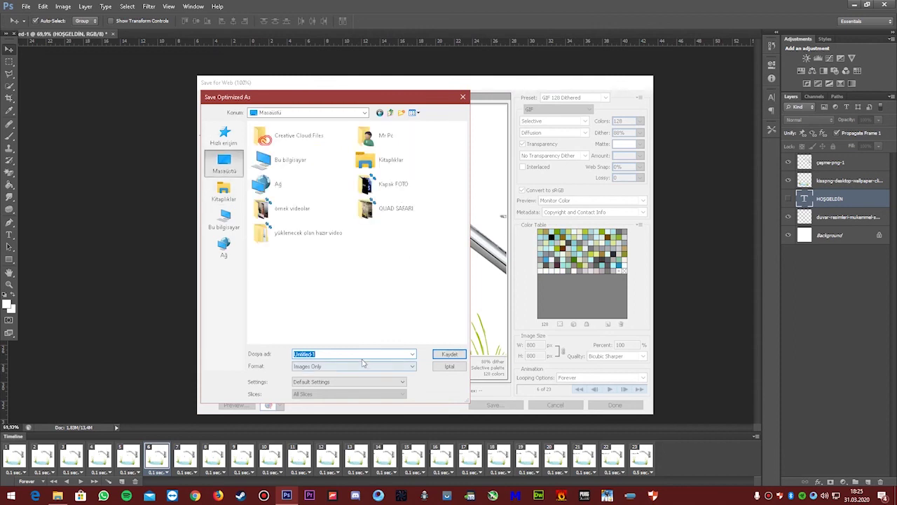
click(359, 355)
click(440, 355)
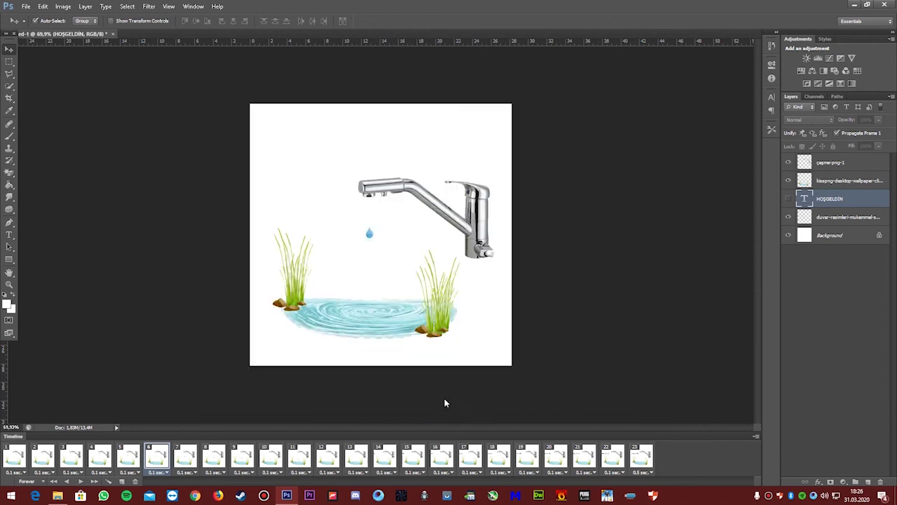
Step: Switch to the Windows desktop and open the exported Untitled-1 GIF in the image viewer
key(super+d)
click(236, 199)
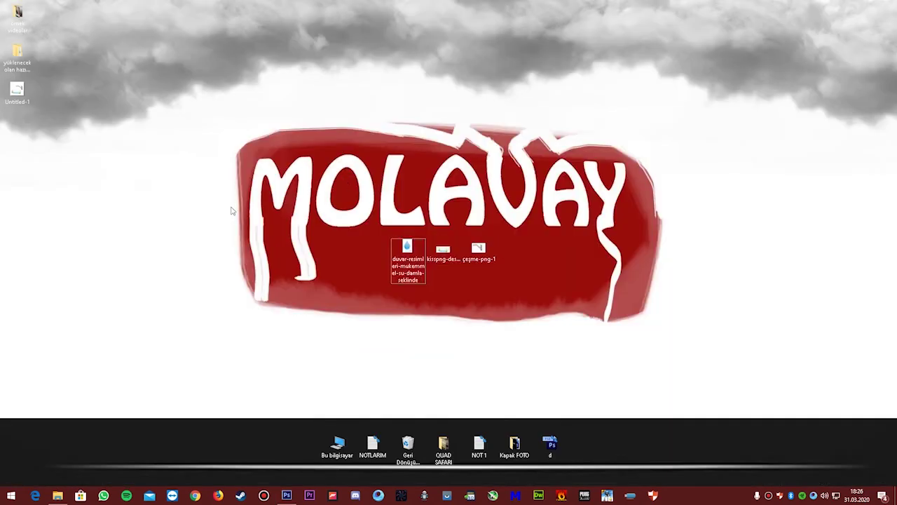
drag(62, 124, 151, 224)
double_click(19, 95)
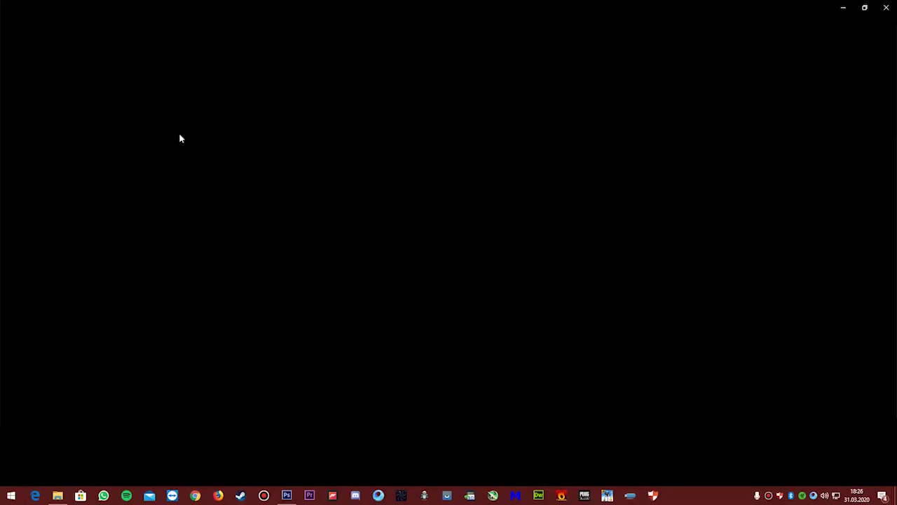